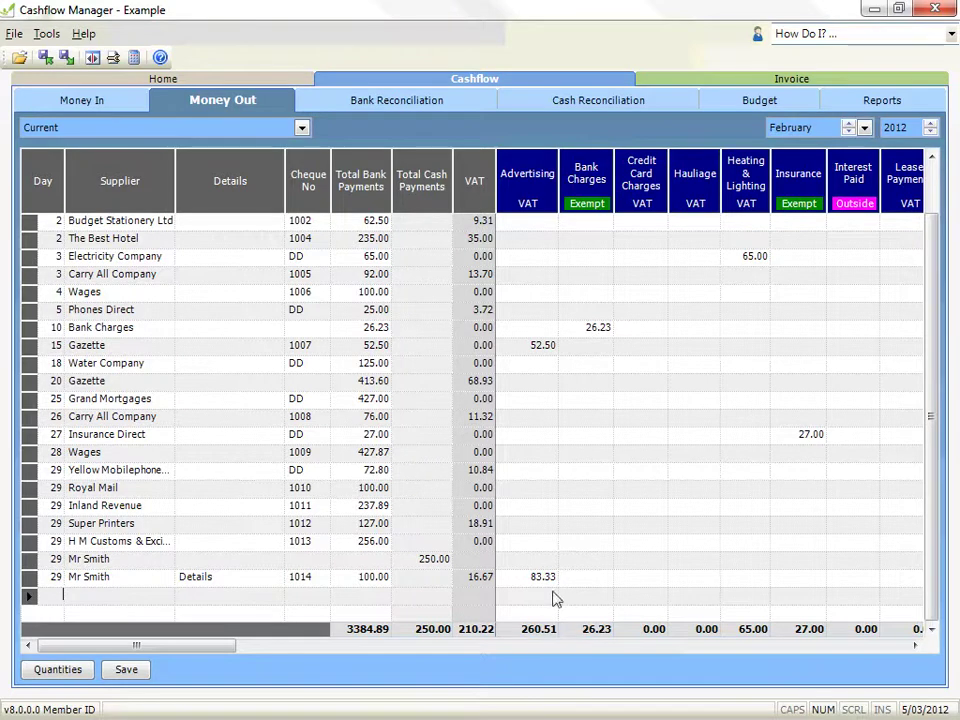
Step: Change the last payment's 83.33 Advertising amount to 50, leaving a 33.33 remainder
left_click(548, 578)
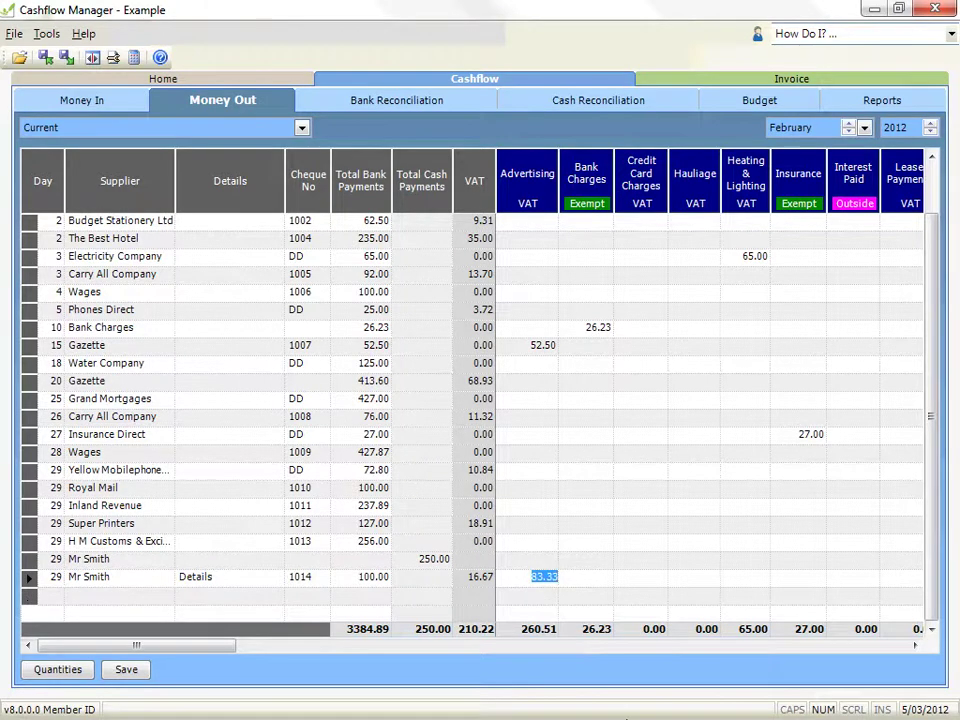
key("Tab")
key("Tab")
key("Tab")
key("shift+Tab")
key("shift+Tab")
key("shift+Tab")
key("Tab")
key("Tab")
key("Tab")
key("Tab")
key("Tab")
key("Tab")
key("Tab")
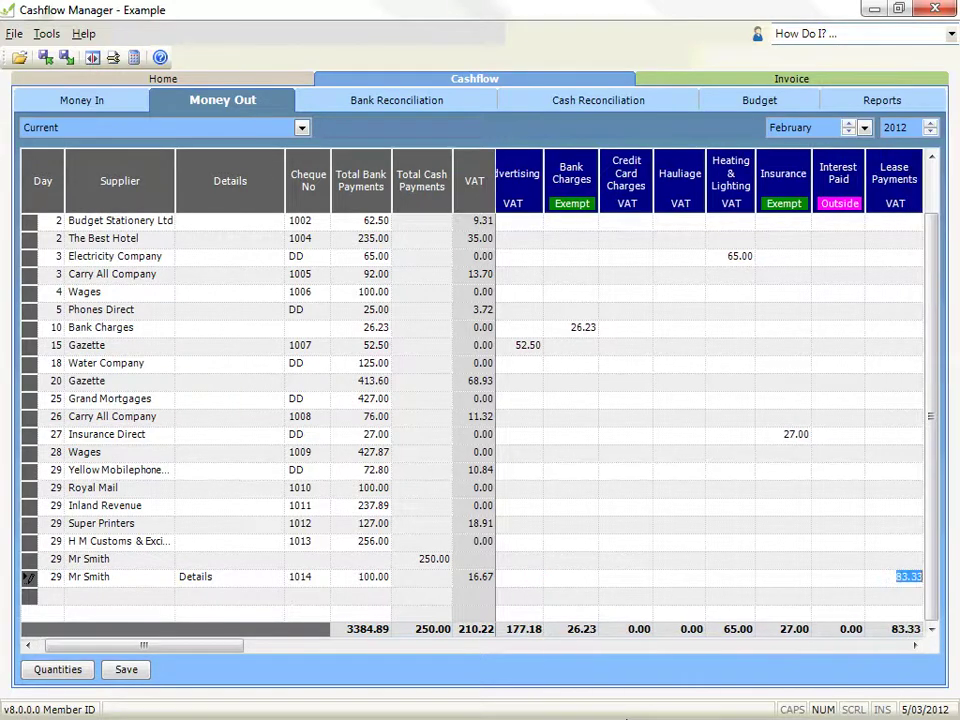
key("shift+Tab")
key("shift+Tab")
key("shift+Tab")
key("shift+Tab")
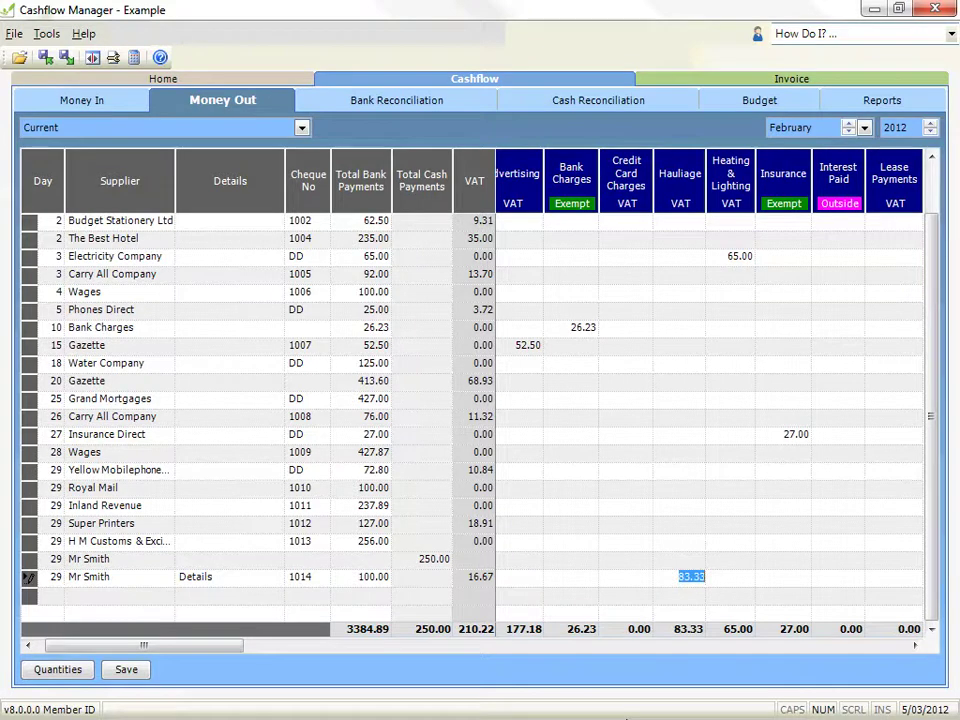
key("shift+Tab")
key("shift+Tab")
key("shift+Tab")
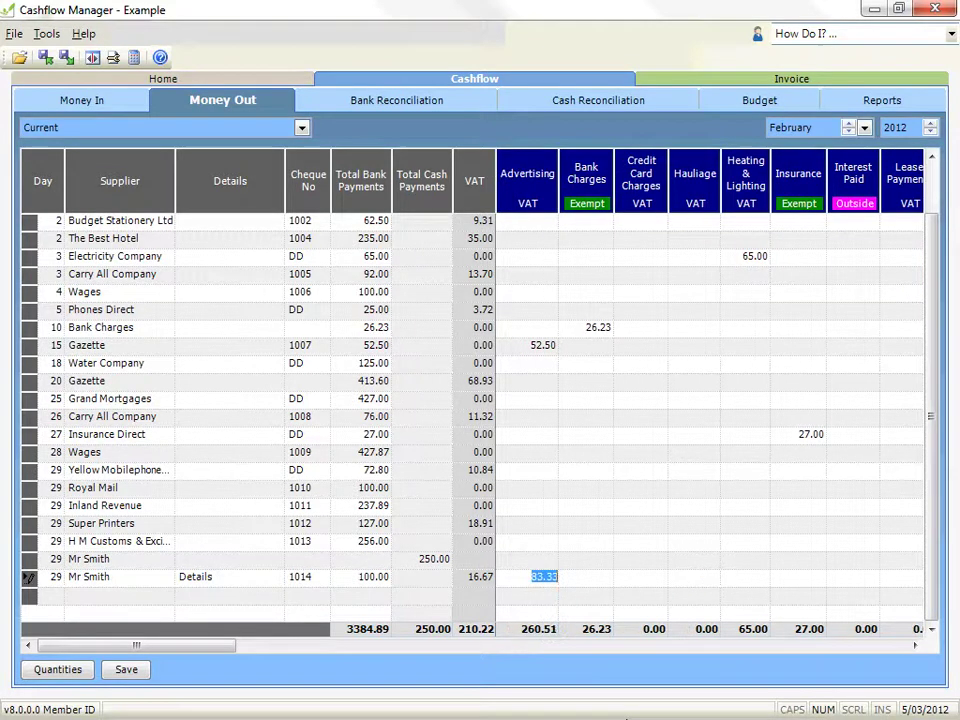
type("50")
key("Tab")
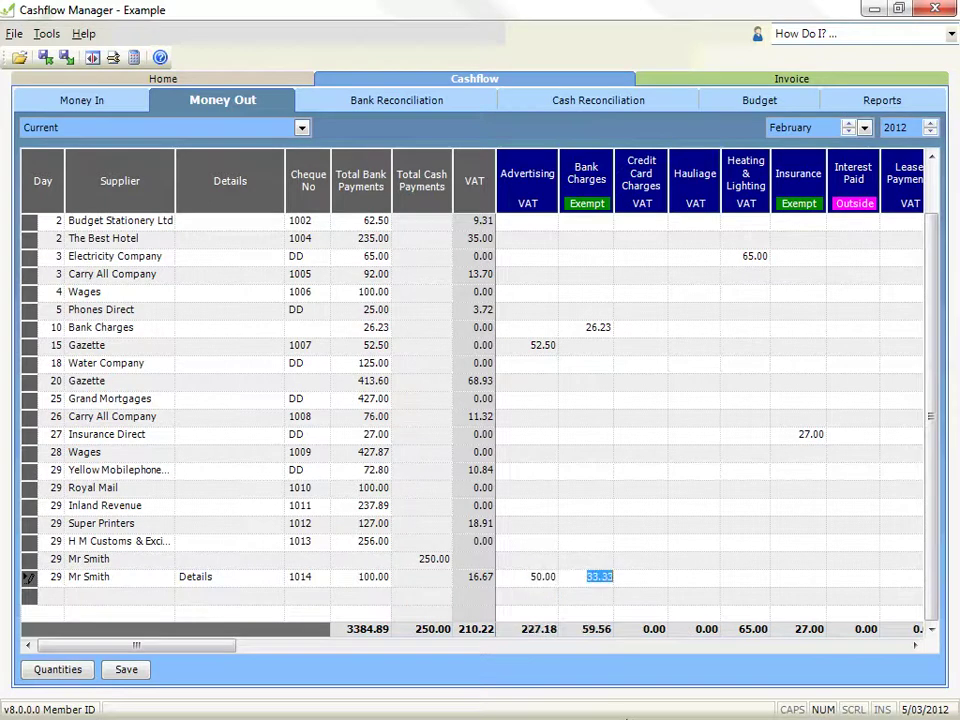
Step: Shift the 33.33 remainder between charge columns, then restore 83.33 to Advertising and commit the payment
key("Delete")
key("Tab")
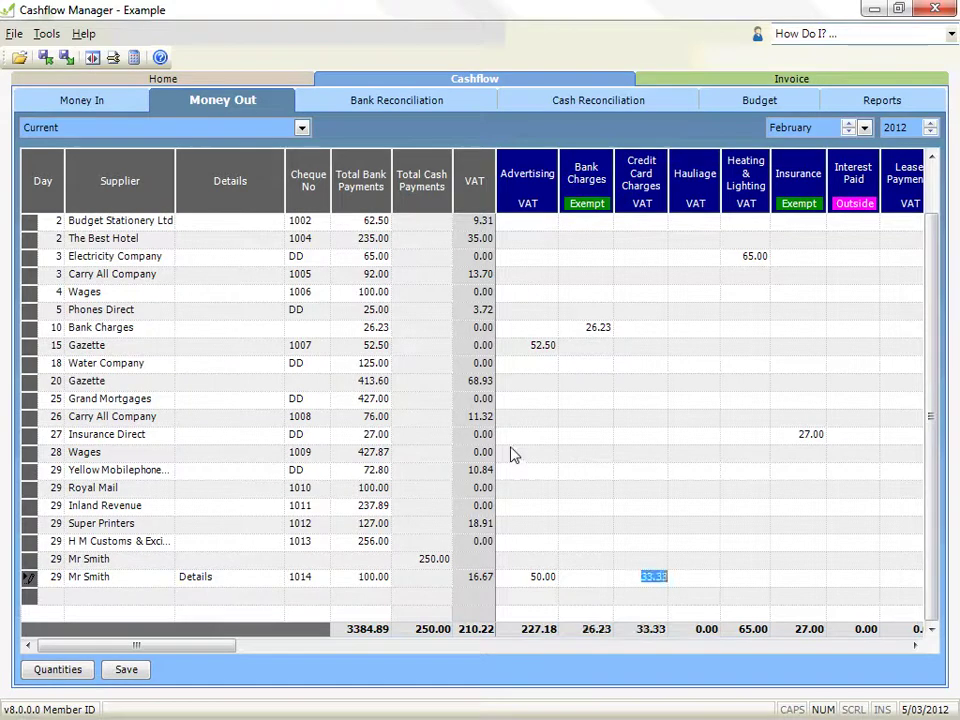
key("shift+Tab")
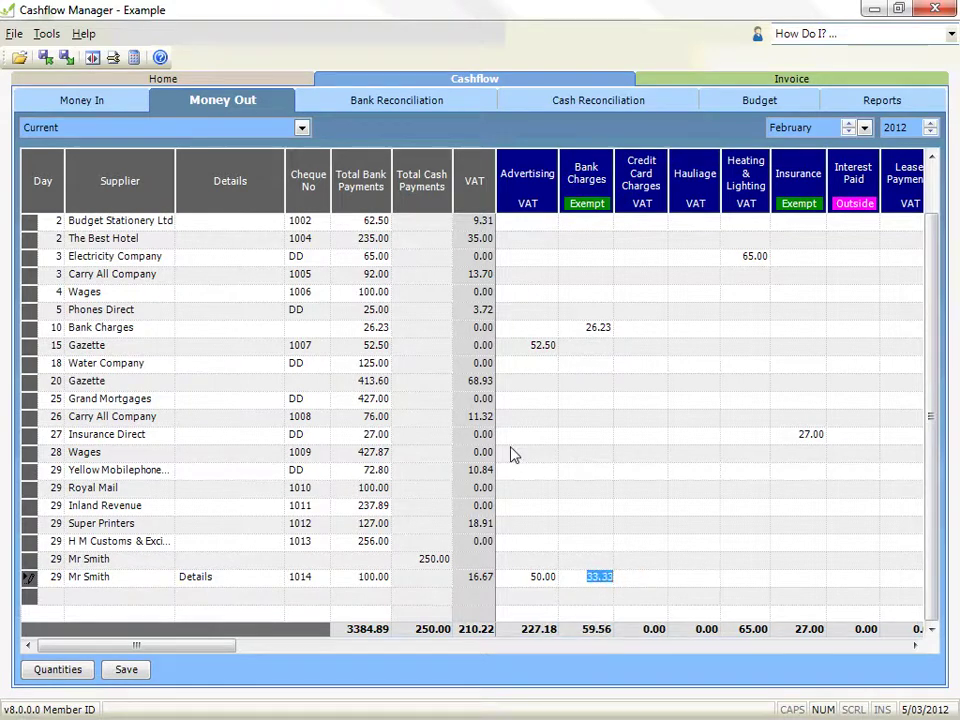
key("Tab")
key("Delete")
key("shift+Tab")
key("shift+Tab")
key("Delete")
key("Tab")
key("Delete")
key("shift+Tab")
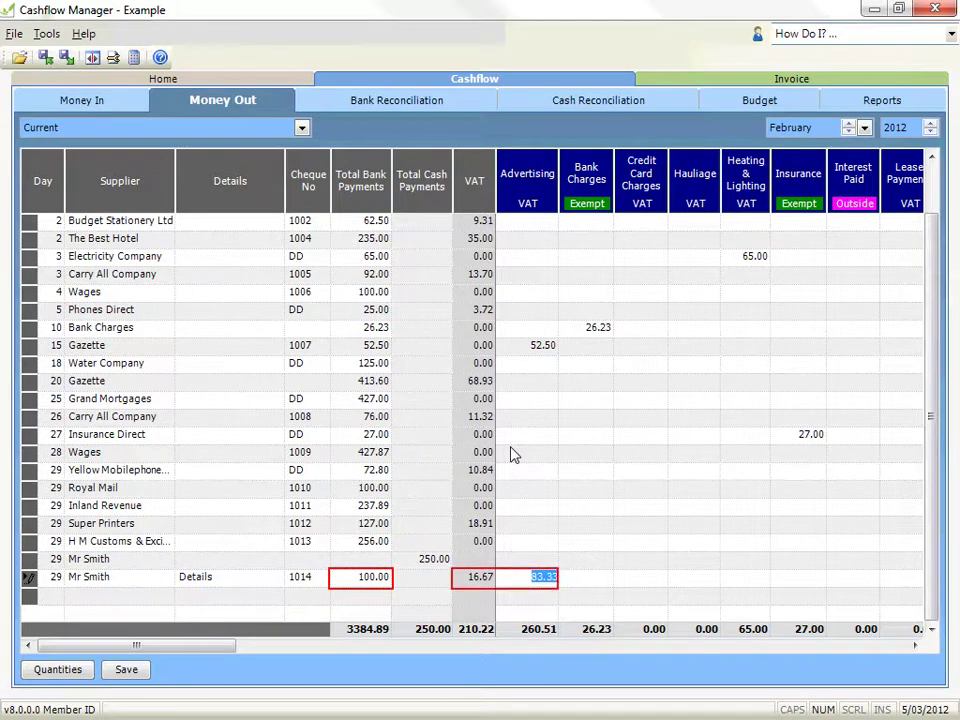
key("Return")
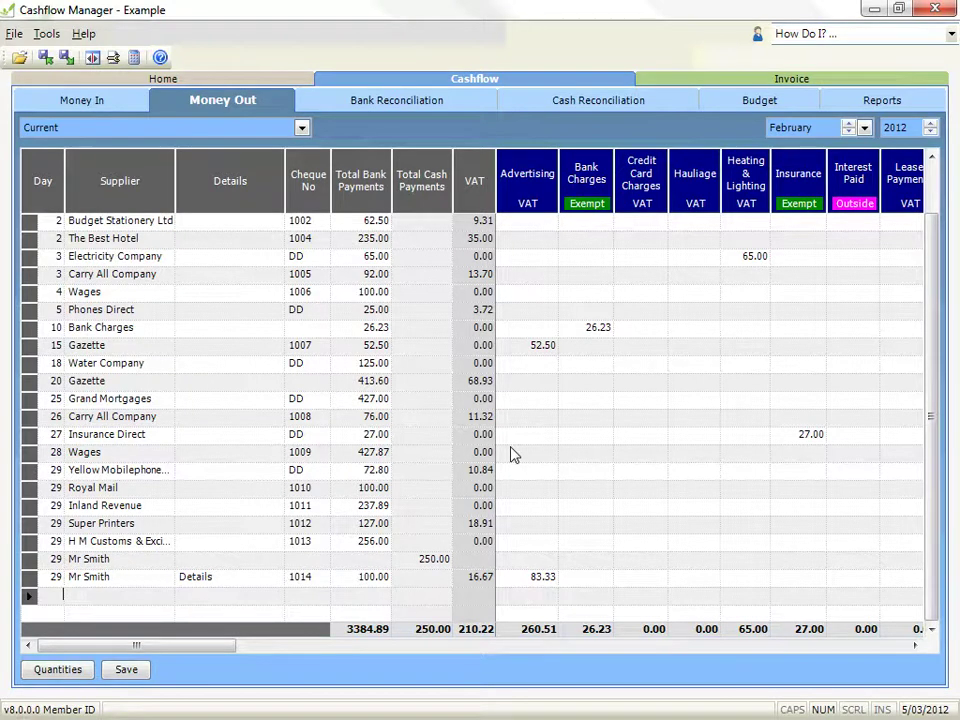
Step: On the Money In grid, commit the last row and start a new receipt dated day 29
left_click(114, 97)
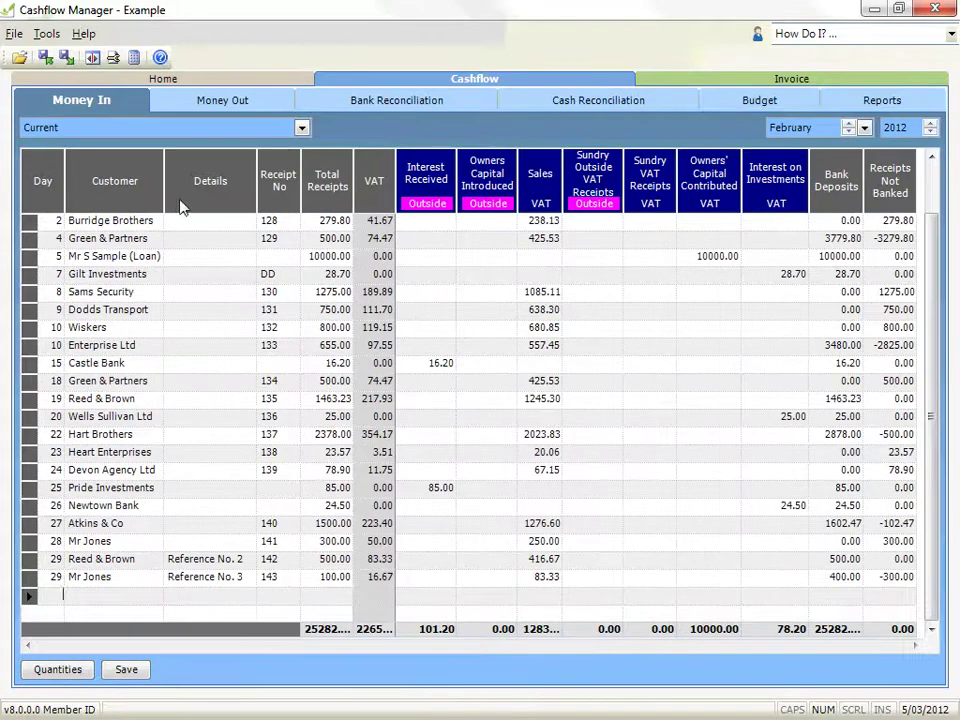
left_click(905, 577)
key("Return")
type("29")
key("Tab")
Step: Try several customer names via autocomplete, then cancel the unfinished day-29 receipt row
left_click(155, 598)
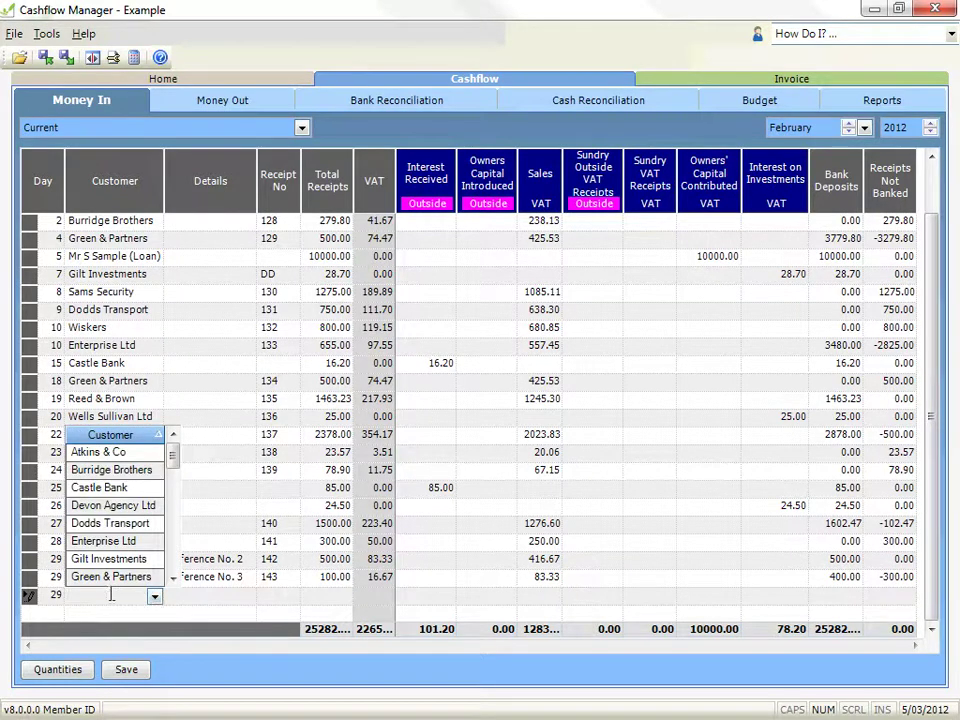
type("A")
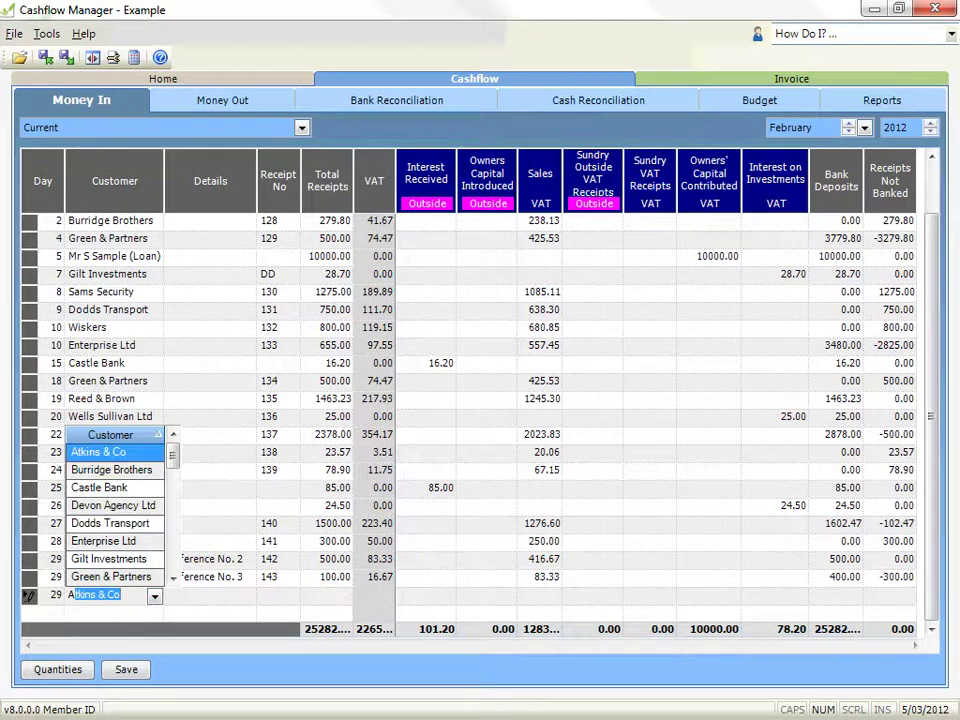
key("BackSpace")
key("BackSpace")
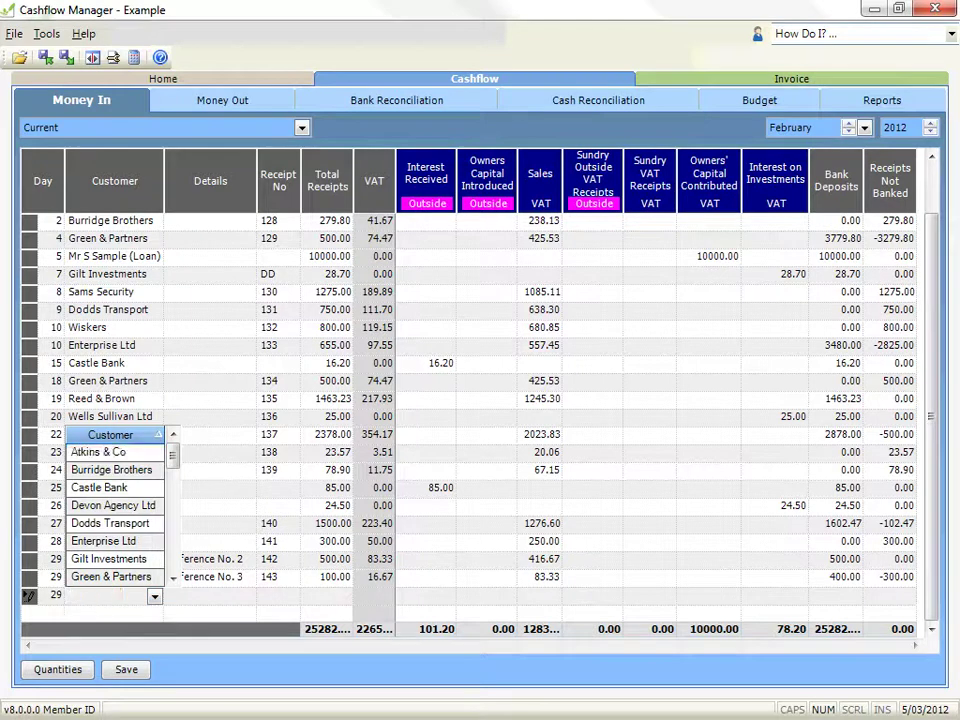
type("Mr")
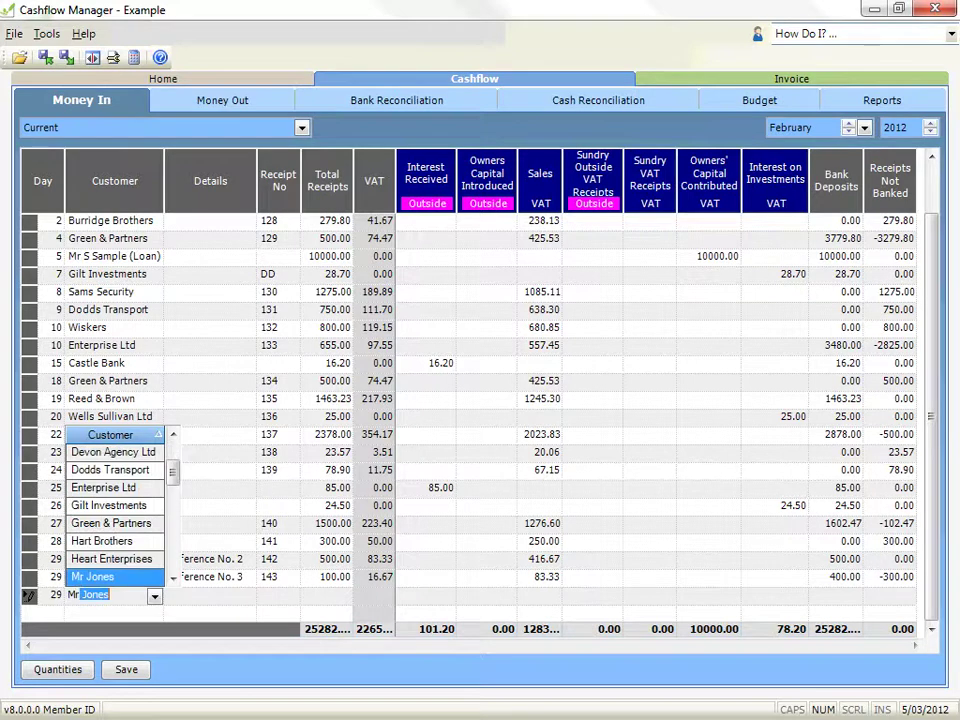
key("BackSpace")
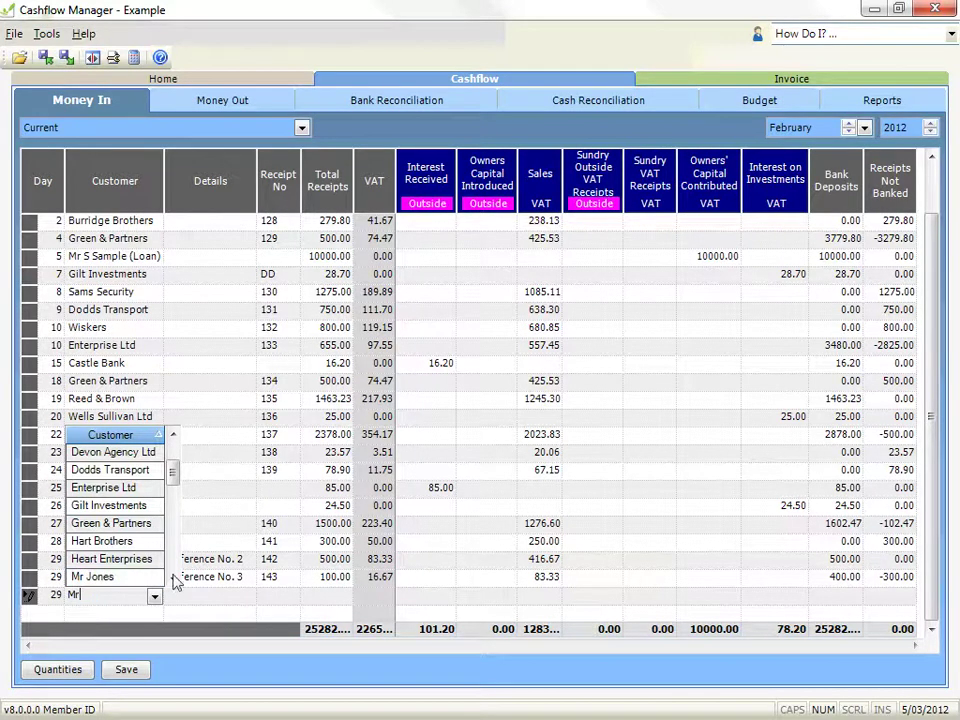
left_click(119, 596)
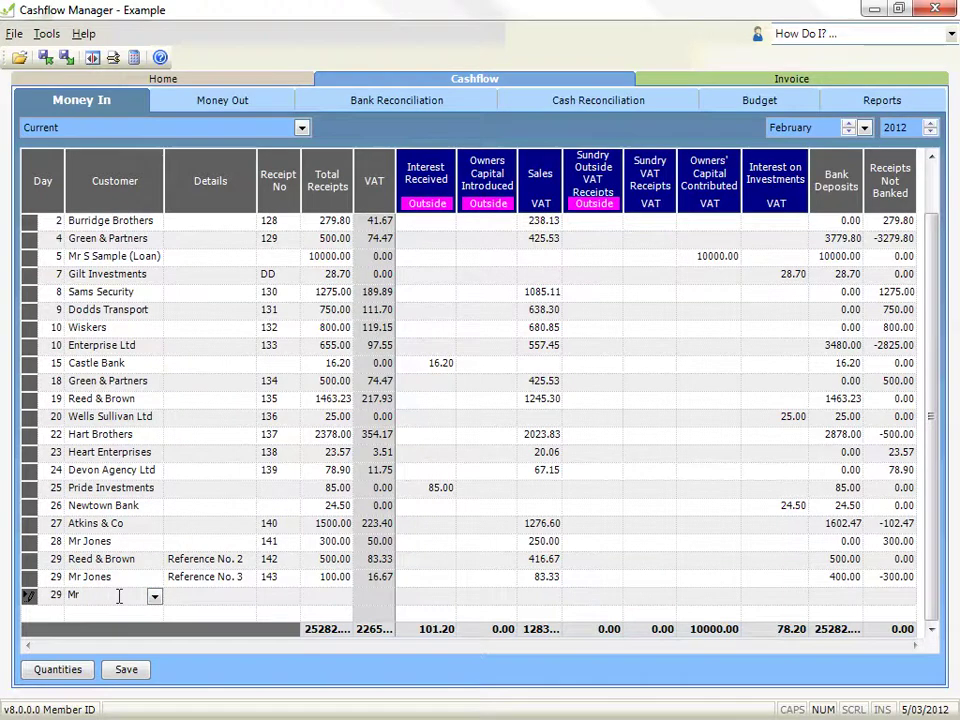
type("Jon")
key("BackSpace")
key("BackSpace")
key("BackSpace")
key("BackSpace")
key("BackSpace")
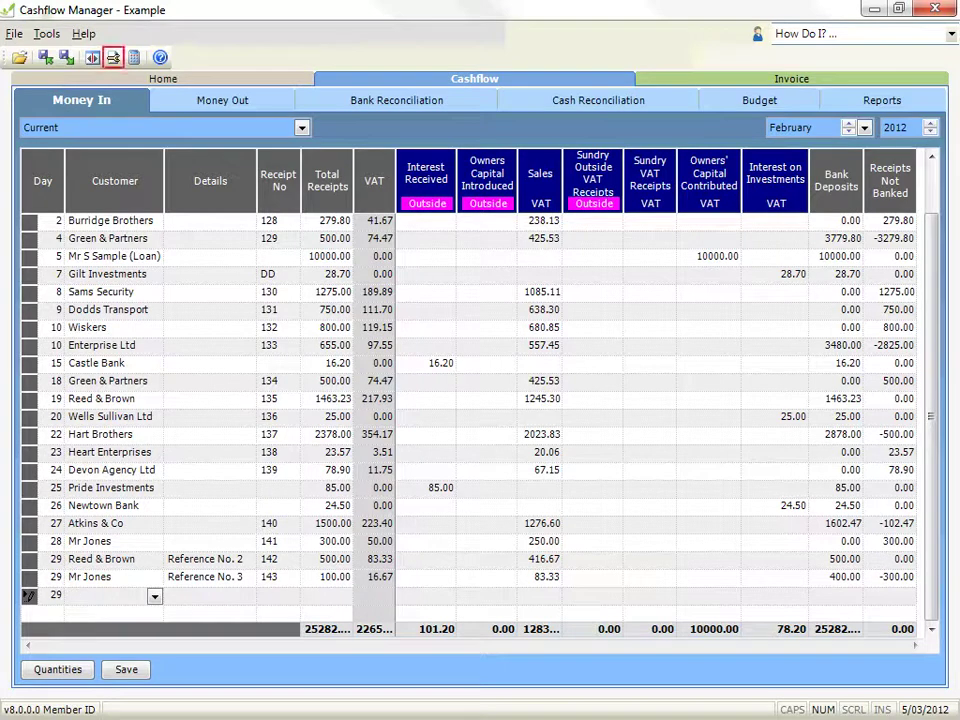
key("Escape")
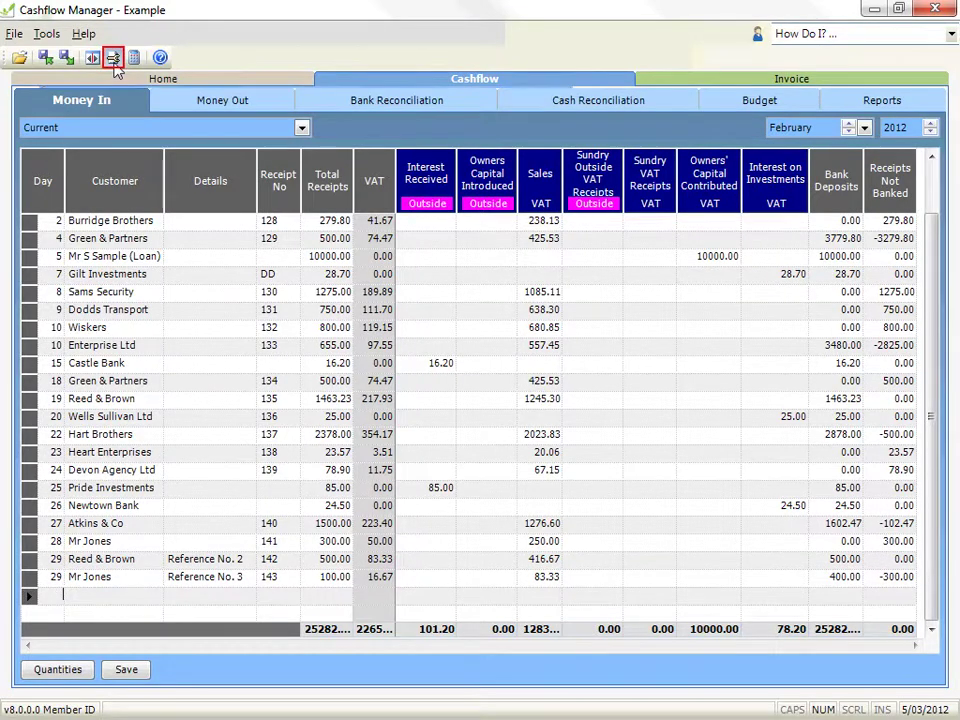
left_click(113, 58)
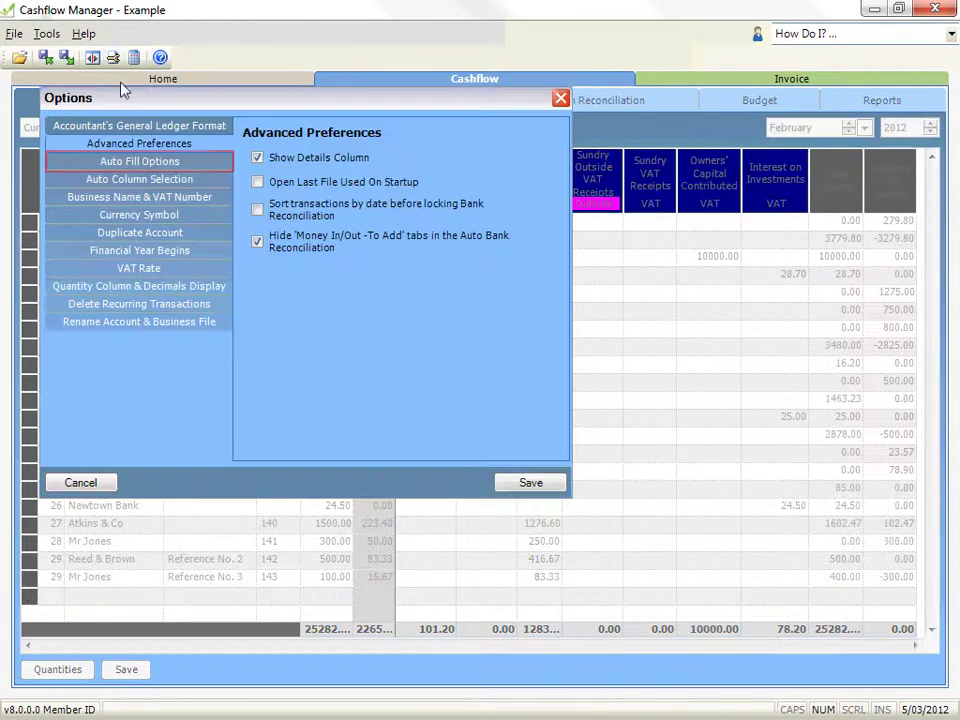
Step: In Auto Fill Options, keep AutoFill enabled, mark Reference No. 1 and 2 for removal, and save
left_click(139, 161)
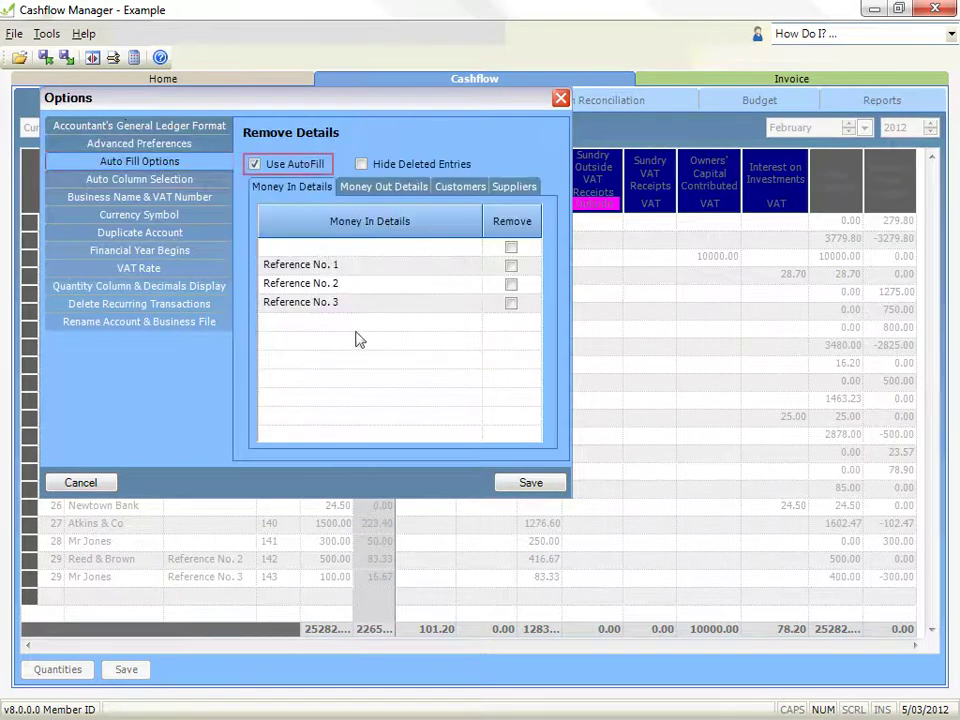
left_click(254, 164)
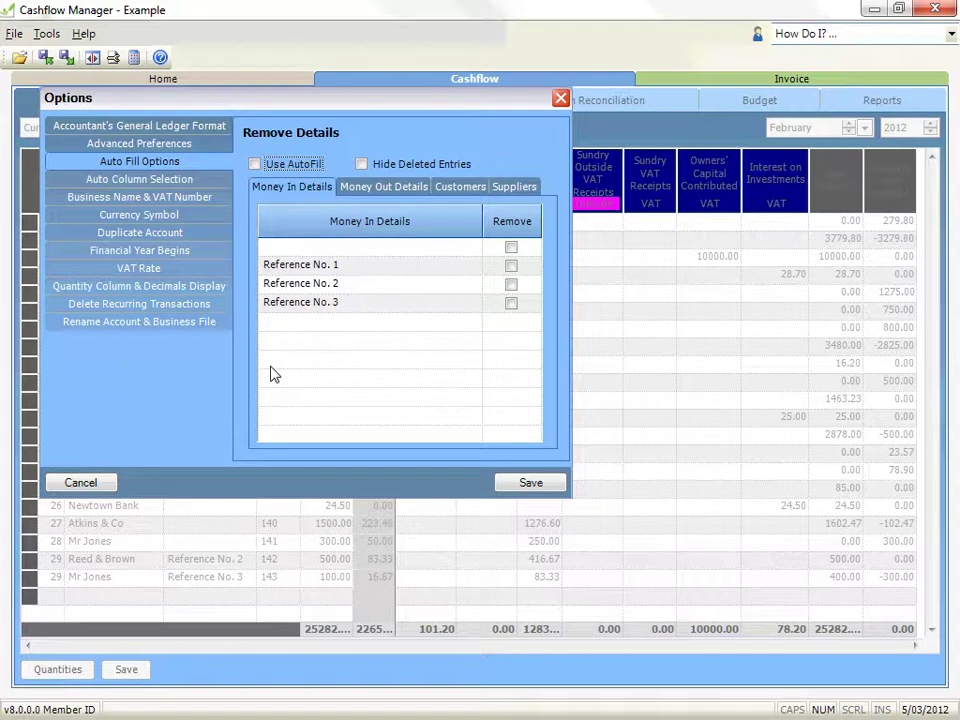
left_click(255, 164)
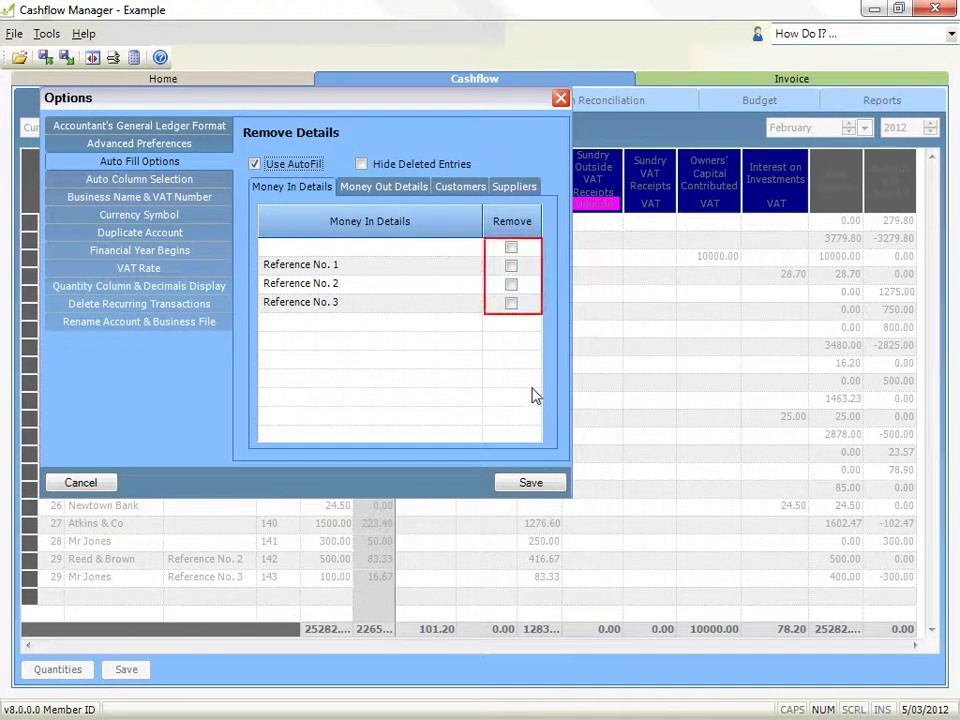
left_click(511, 265)
left_click(511, 284)
left_click(417, 190)
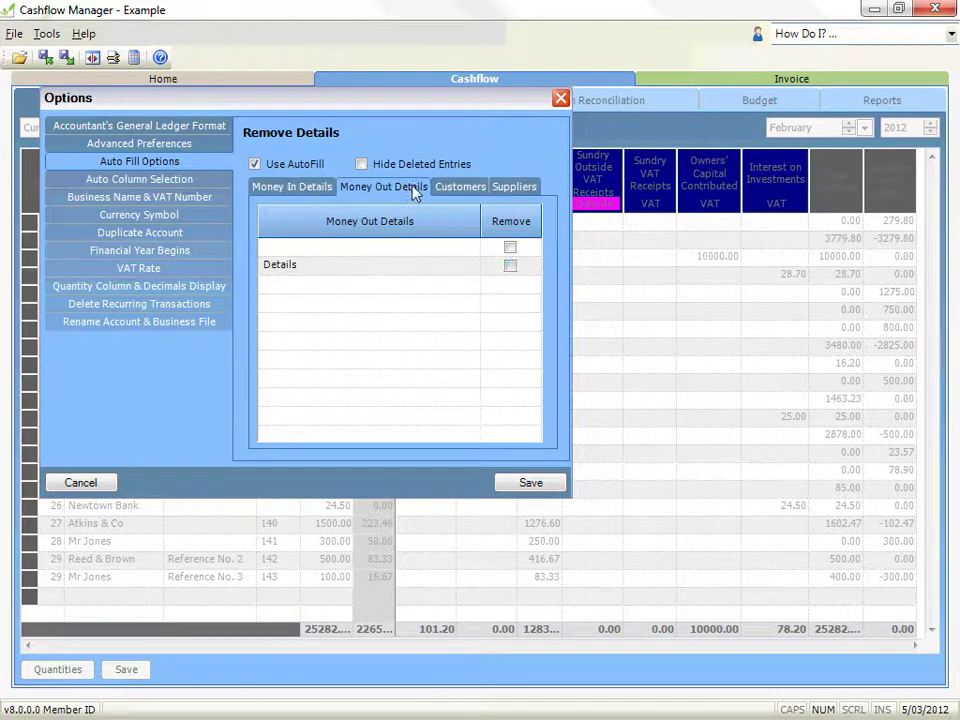
left_click(468, 188)
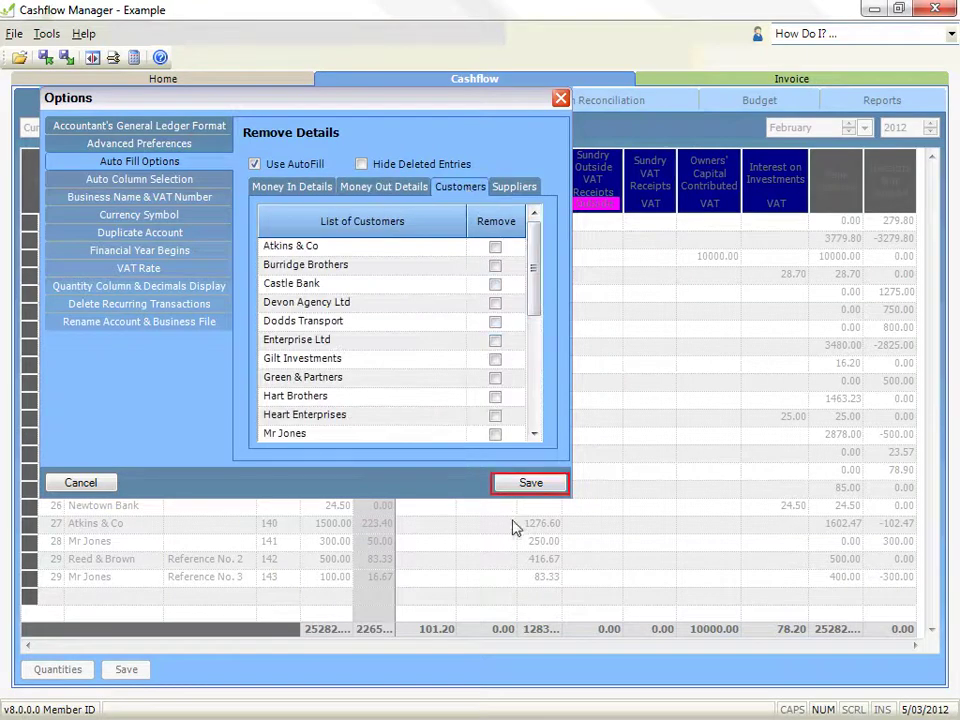
left_click(520, 486)
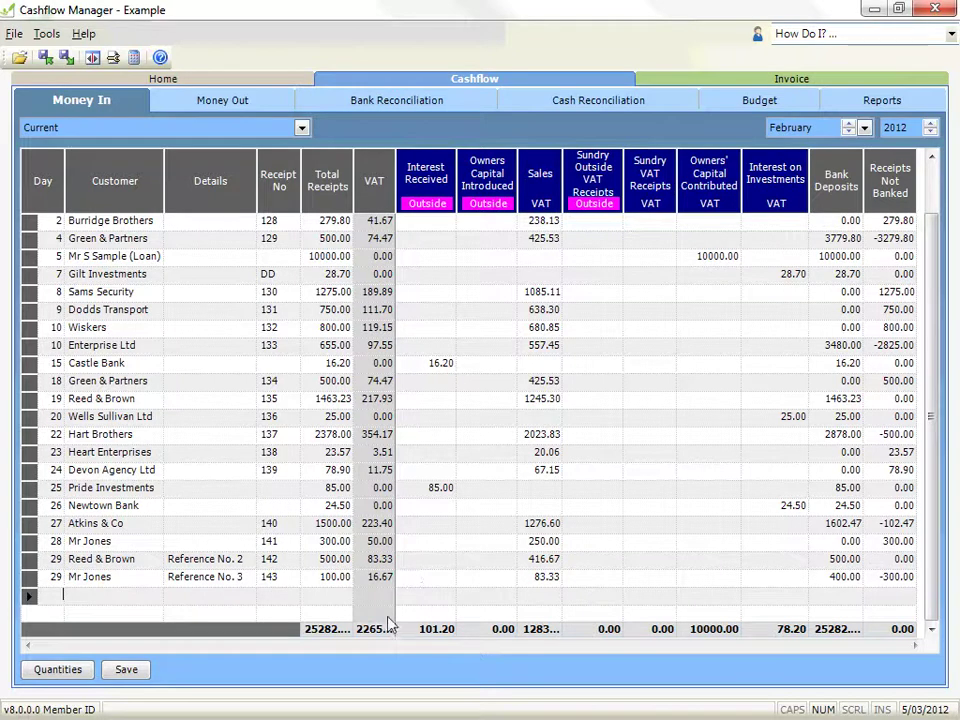
Step: Enter 50 in receipt 143's Sales column, shifting the remainder into other income columns
left_click(545, 579)
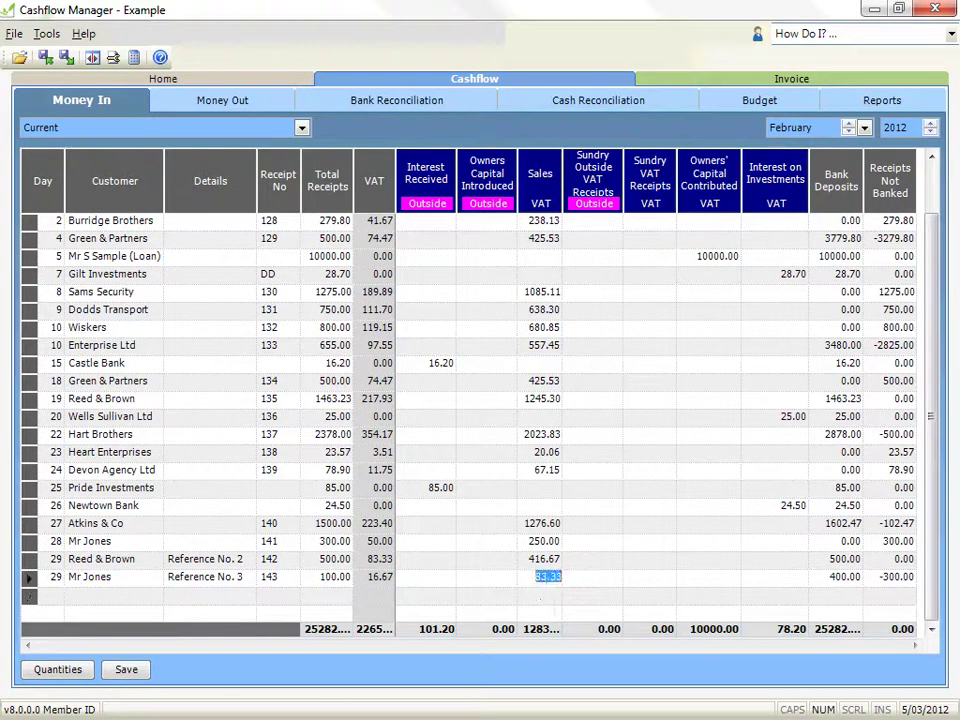
type("50")
key("Tab")
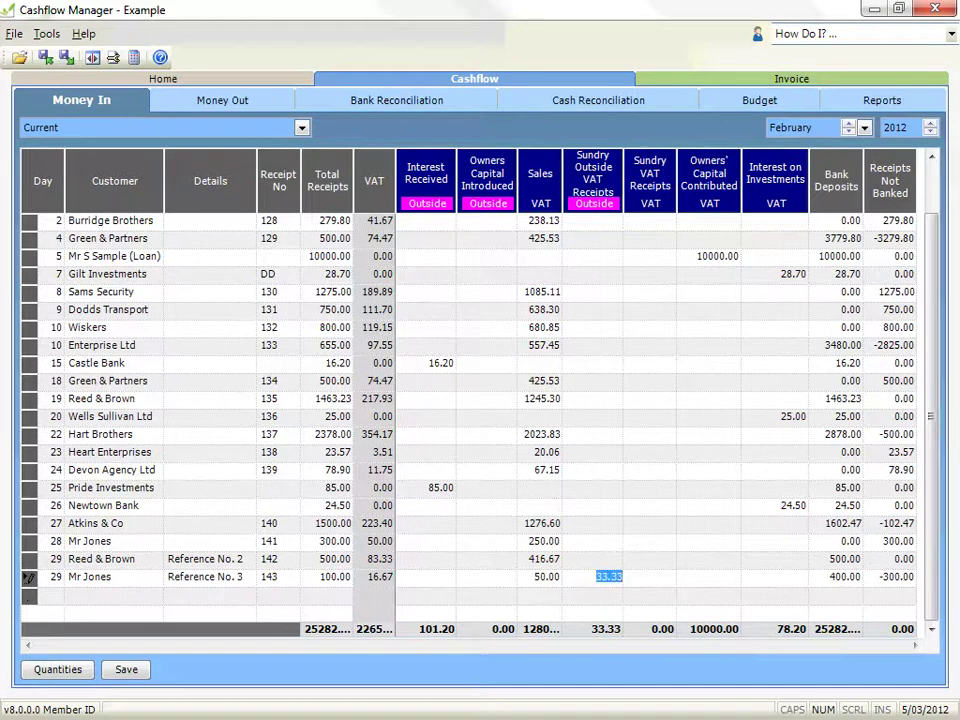
key("shift+Tab")
key("Delete")
key("shift+Tab")
key("shift+Tab")
Step: Clear the split, return the full 83.33 to Sales, and commit the receipt row
key("Delete")
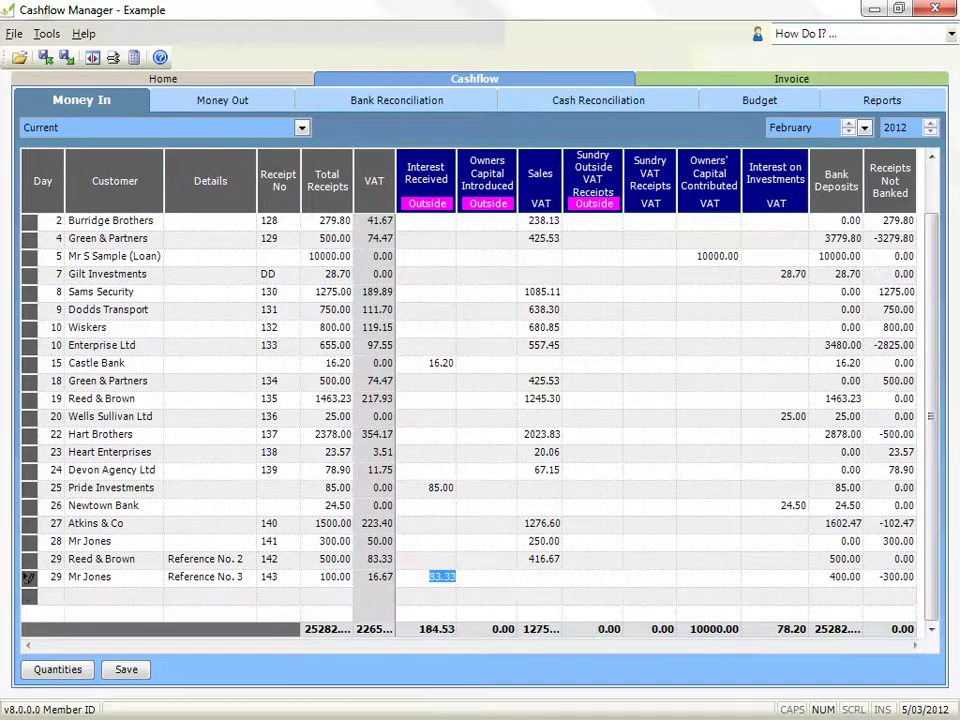
key("Tab")
key("Tab")
key("Delete")
key("Tab")
key("shift+Tab")
key("Return")
key("Down")
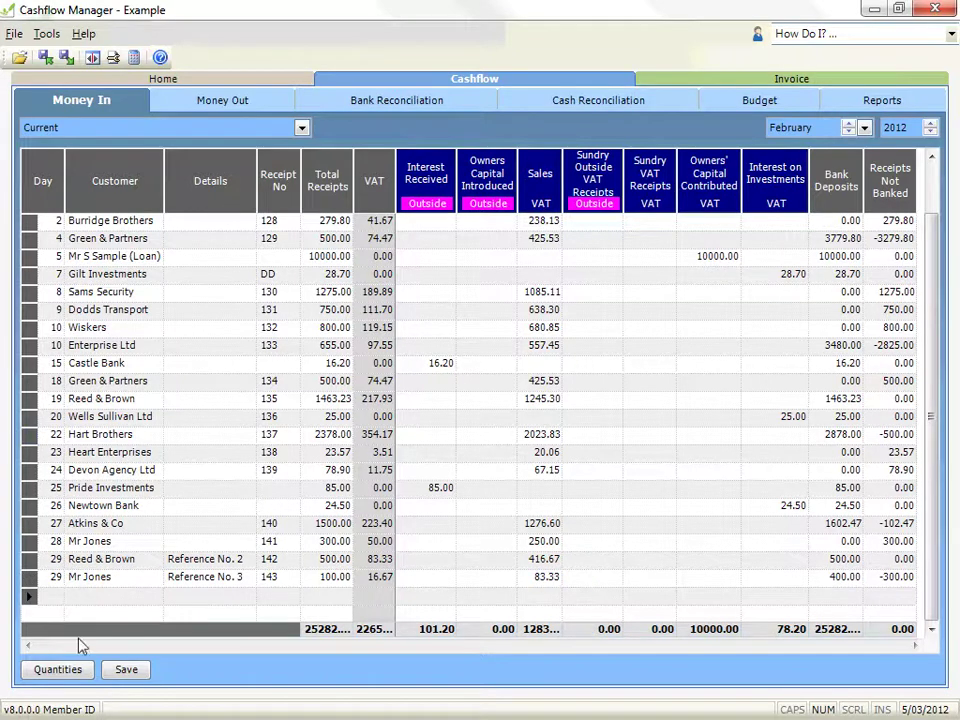
Step: Select the last three late-February receipts, from day-28 receipt 141 to the final day-29 row
right_click(30, 578)
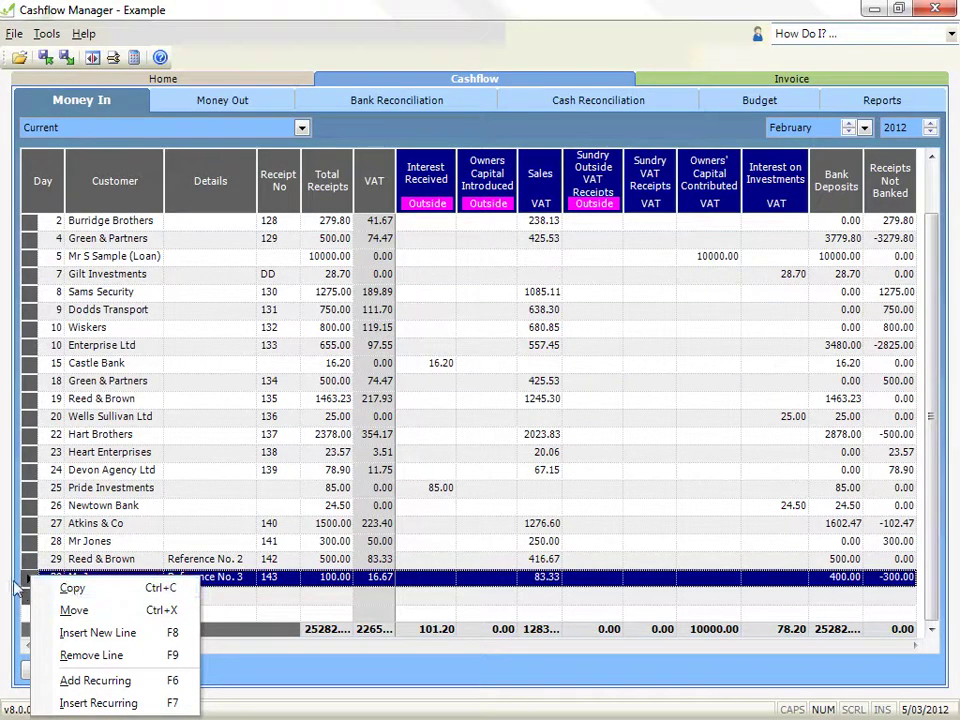
left_click(25, 585)
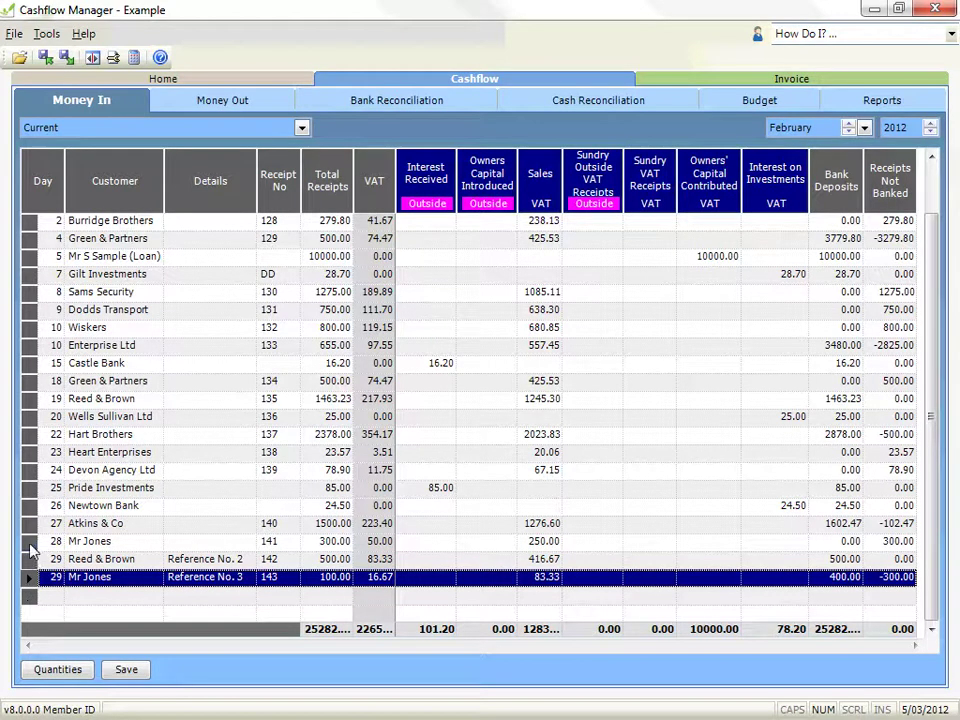
left_click(30, 541, "ctrl")
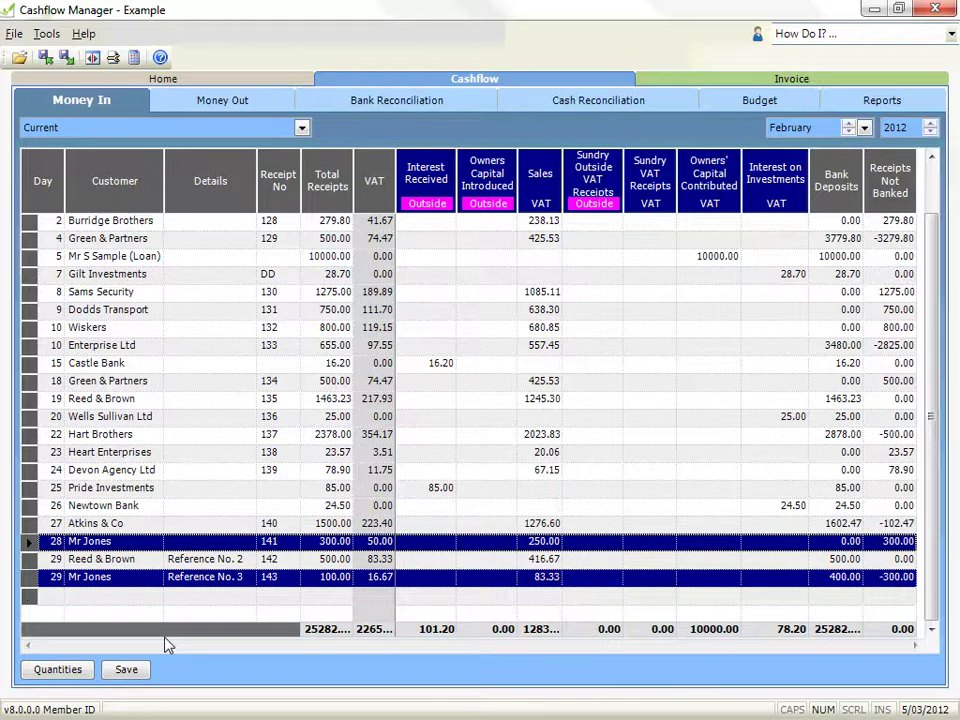
left_click(30, 505, "ctrl")
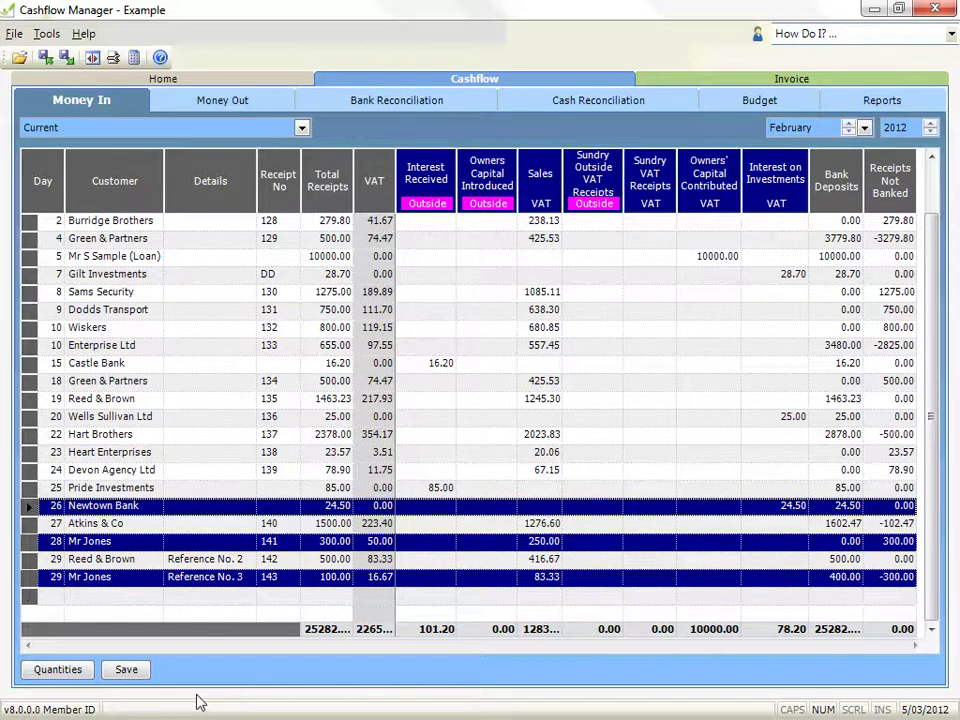
left_click(28, 579)
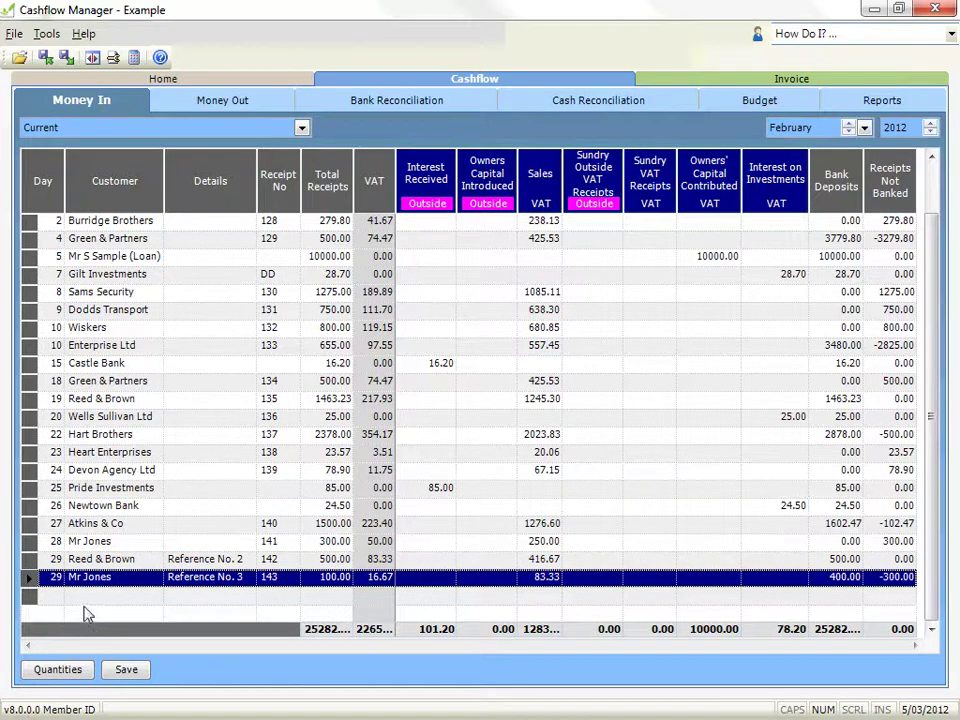
left_click(30, 541, "shift")
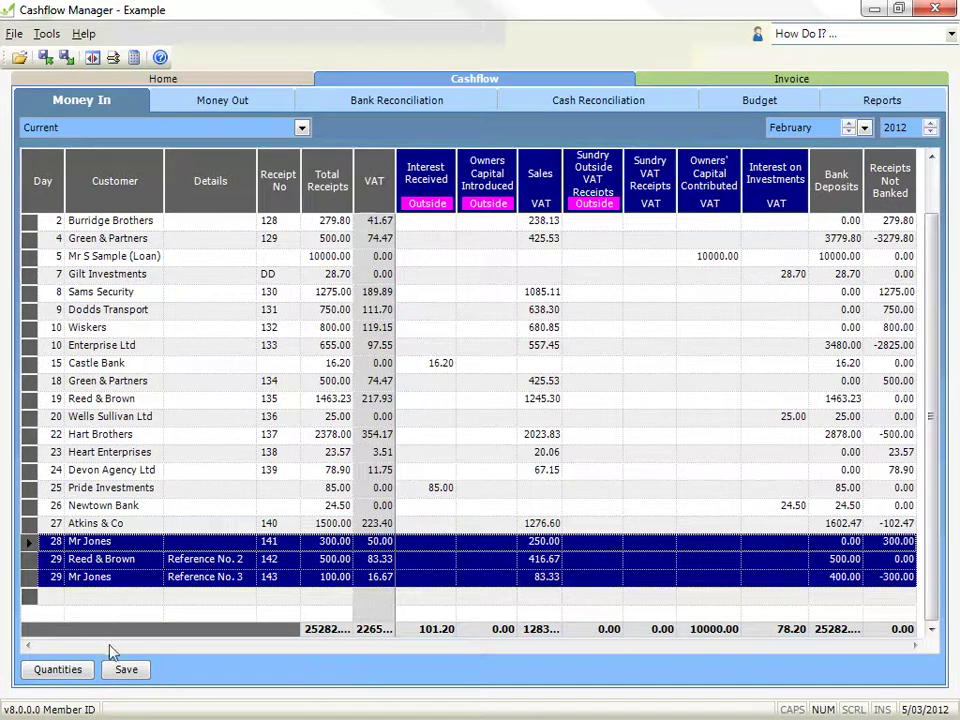
Step: Copy the three selected receipts into the Current account, setting the destination month to January 2012
key("ctrl+c")
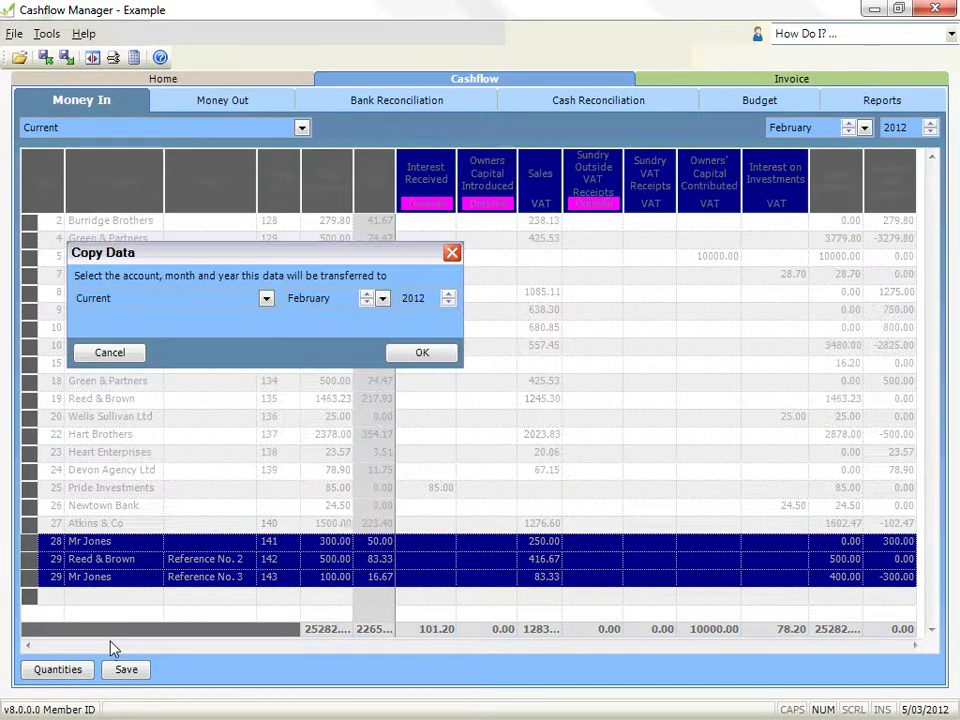
left_click(110, 353)
right_click(27, 545)
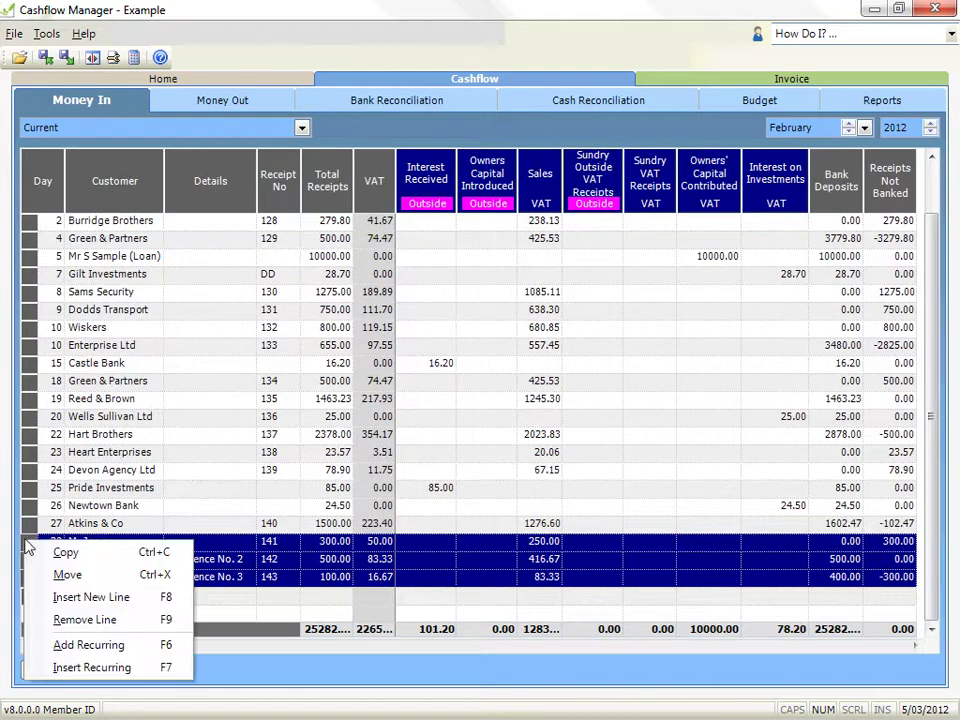
left_click(32, 551)
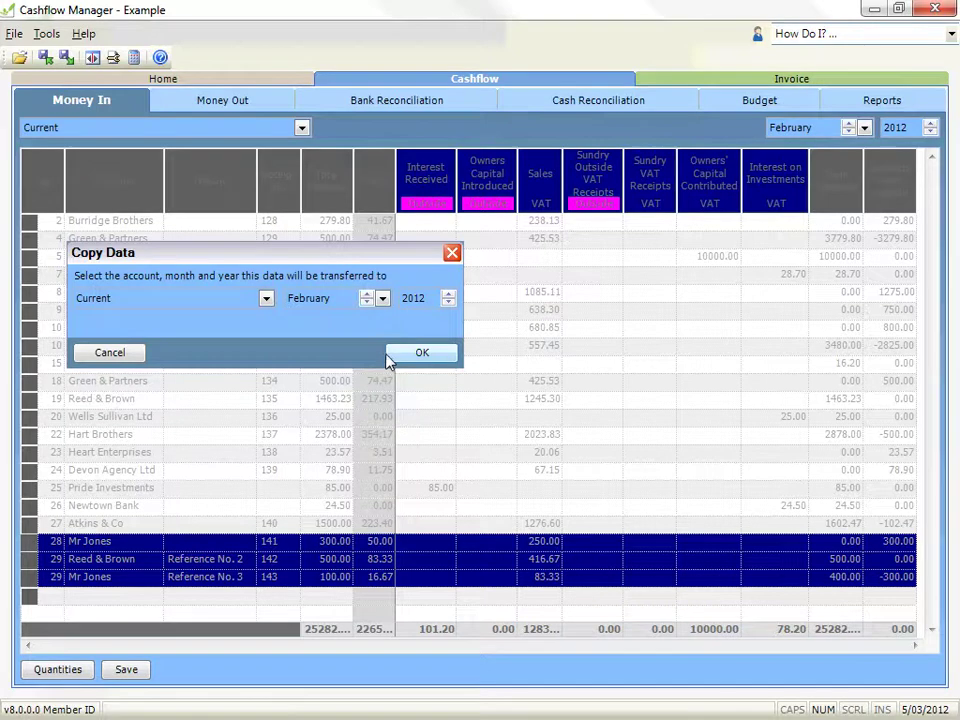
left_click(367, 293)
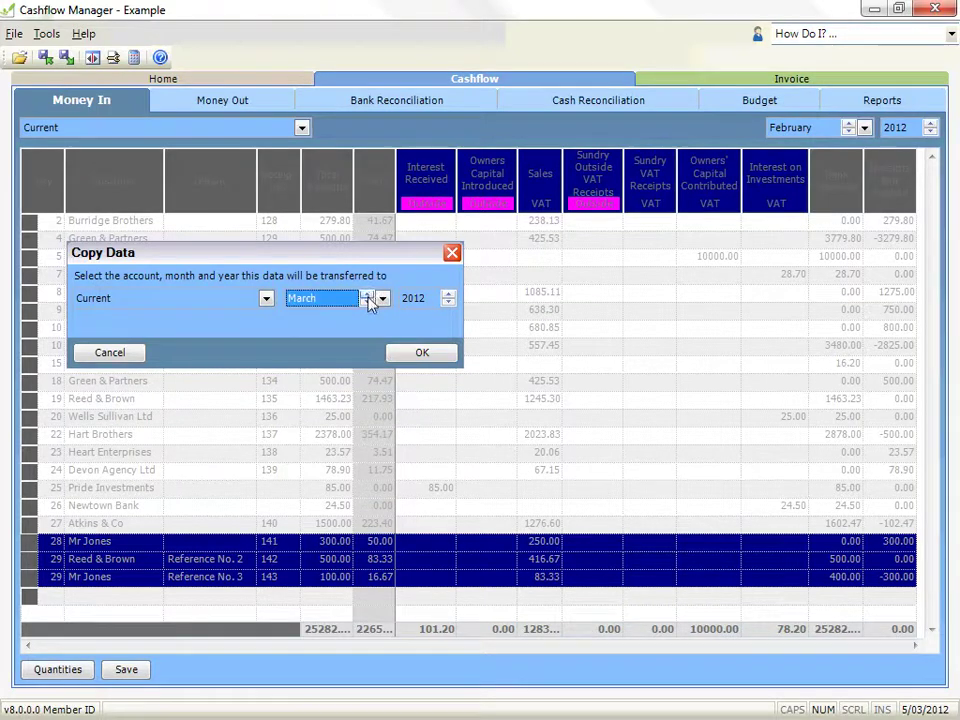
left_click(367, 302)
left_click(367, 302)
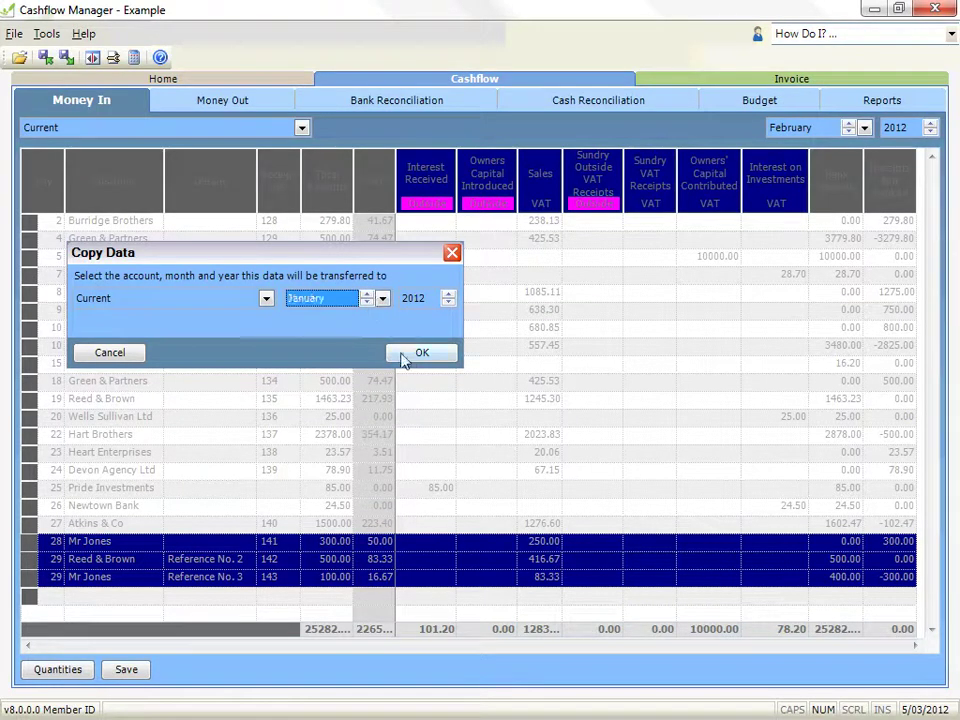
left_click(403, 357)
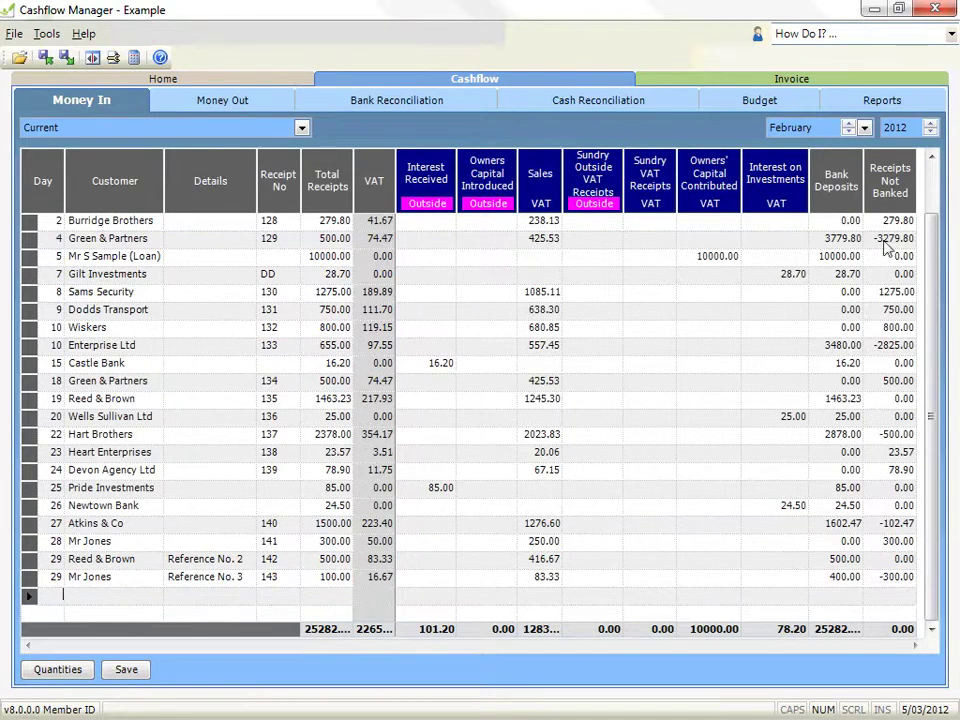
left_click(848, 134)
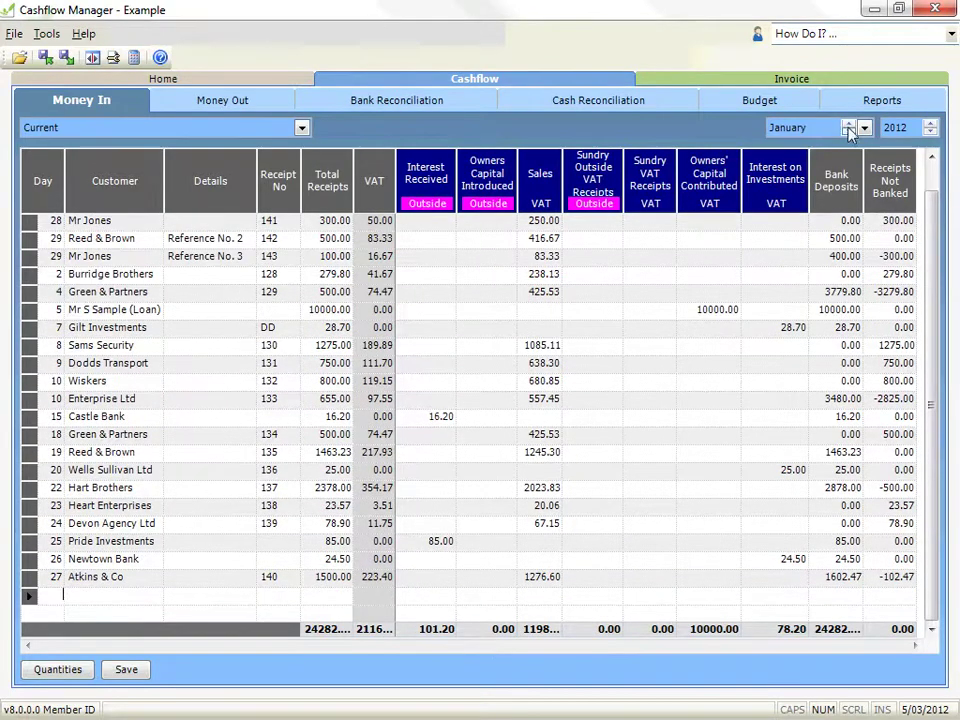
left_click(849, 123)
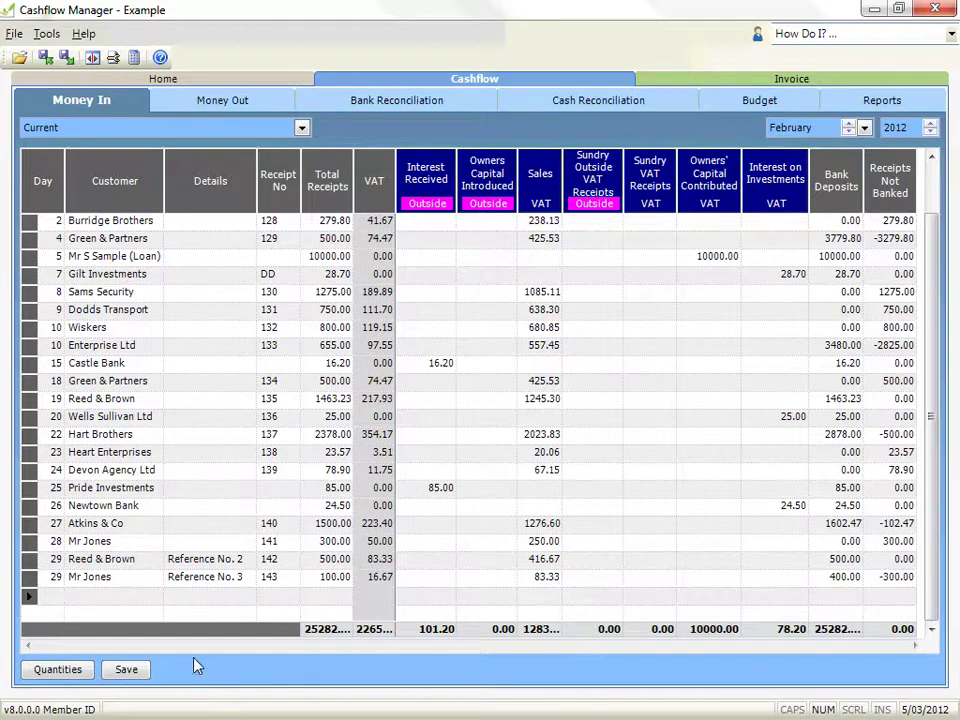
Step: Sort the receipts by Day, toggling to descending and then back to ascending
left_click(42, 182)
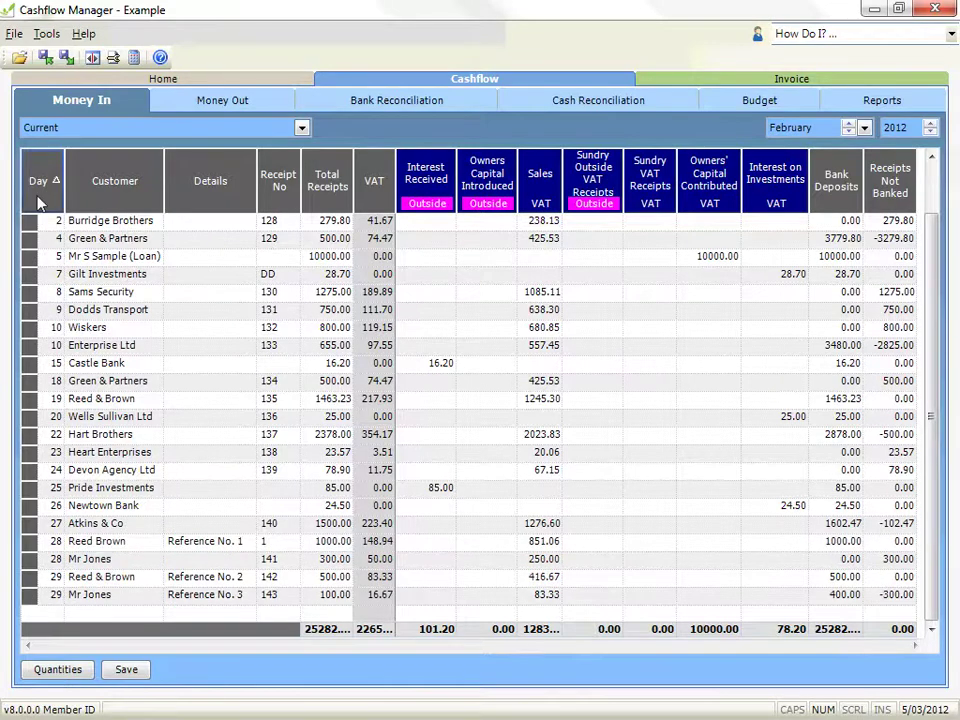
left_click(38, 197)
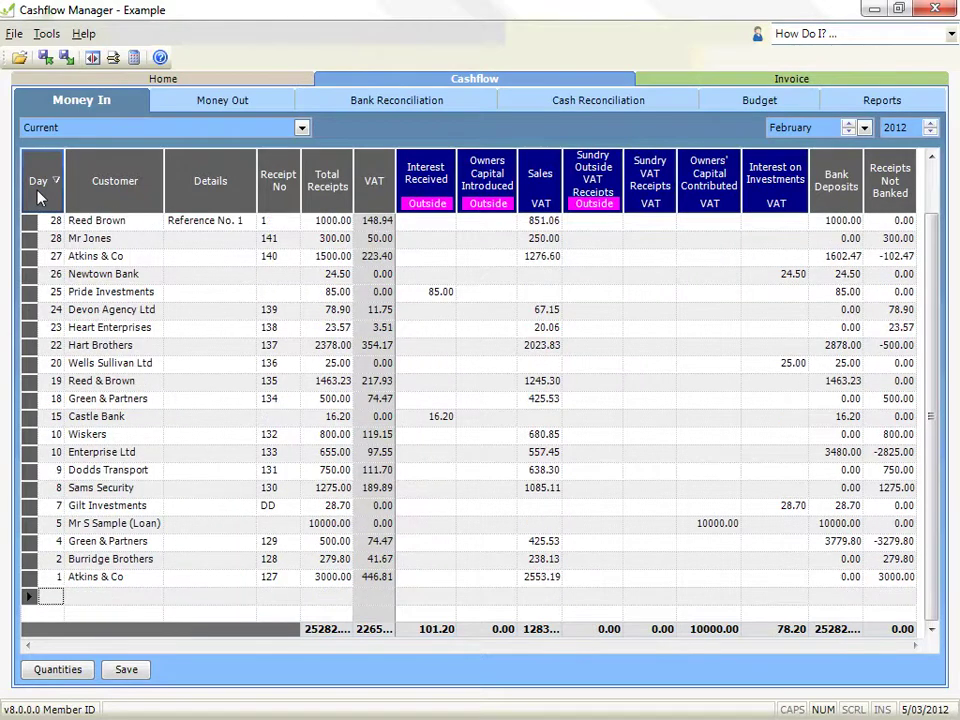
left_click(38, 197)
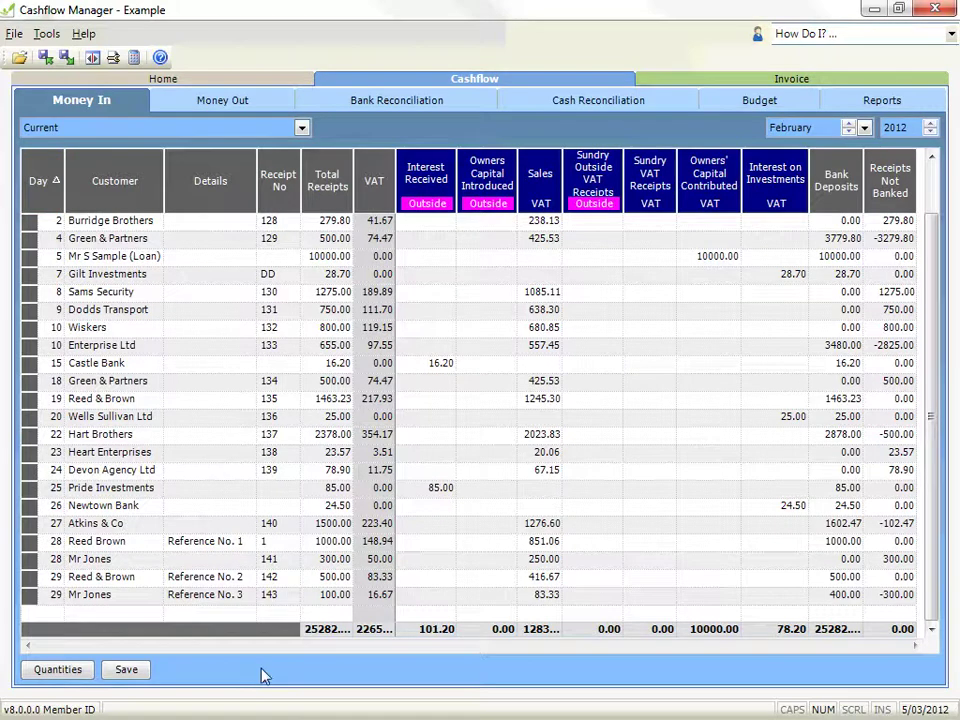
Step: Insert blank receipt lines after receipt 141 and above Enterprise Ltd, then select the new line
right_click(27, 562)
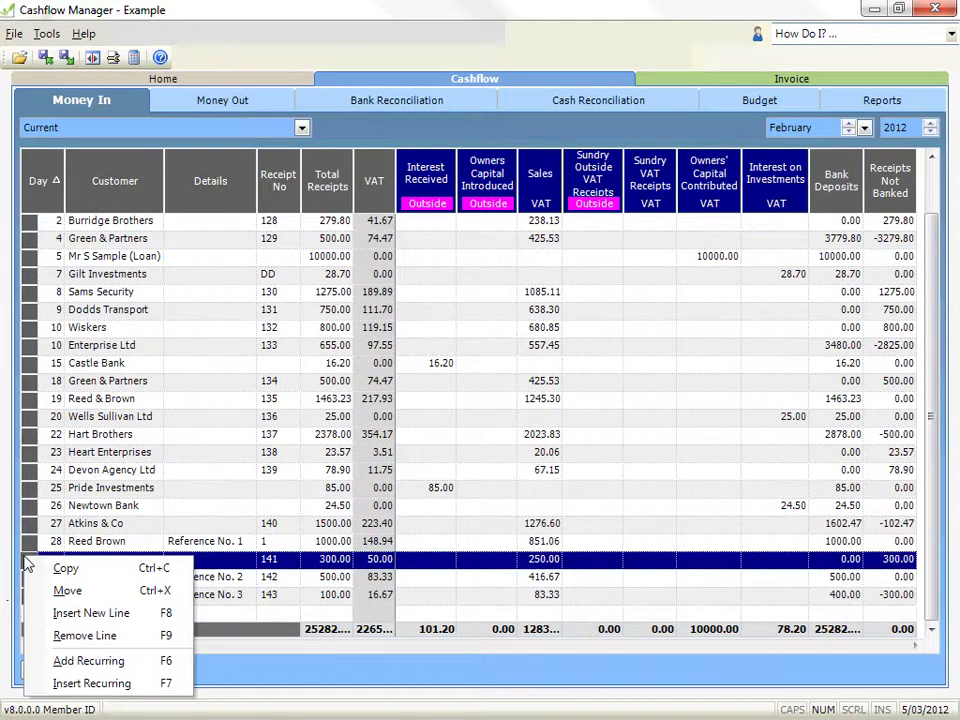
left_click(64, 614)
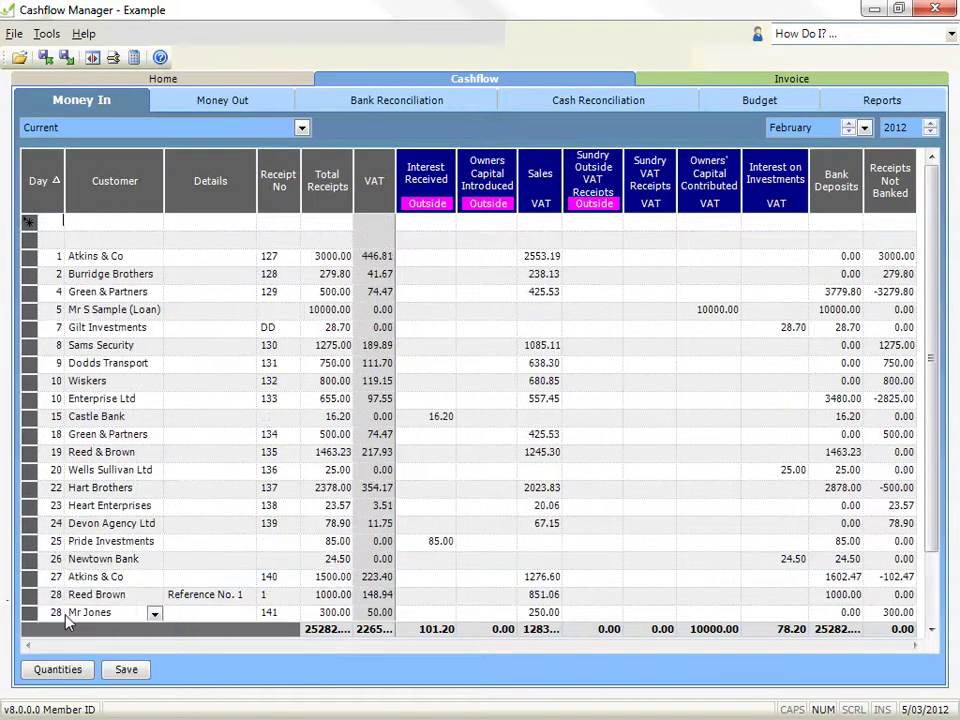
right_click(27, 400)
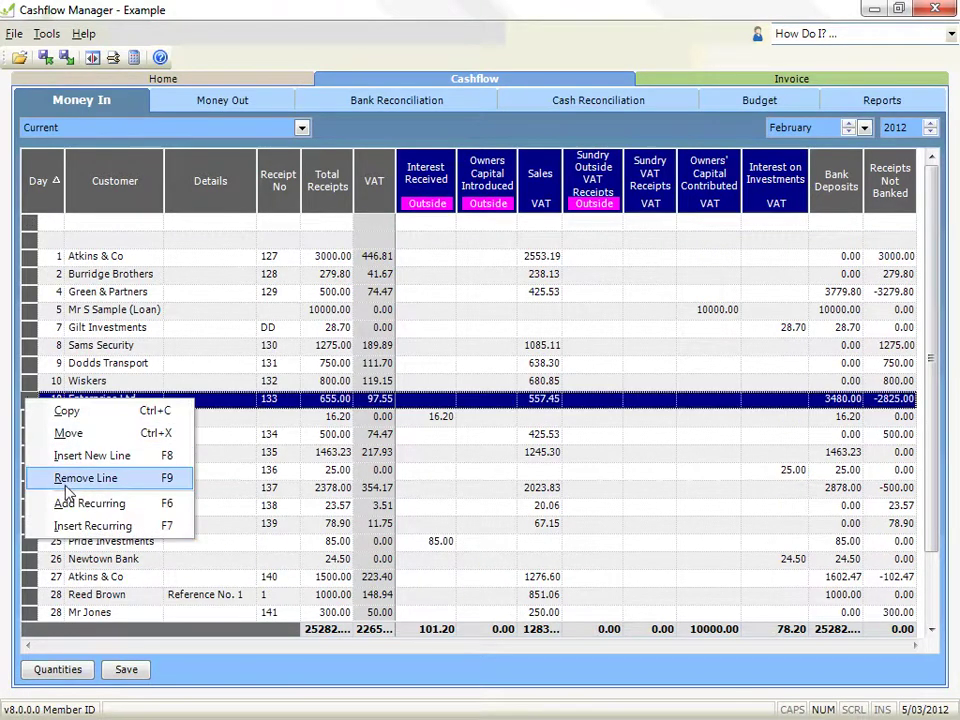
left_click(90, 455)
left_click(64, 327)
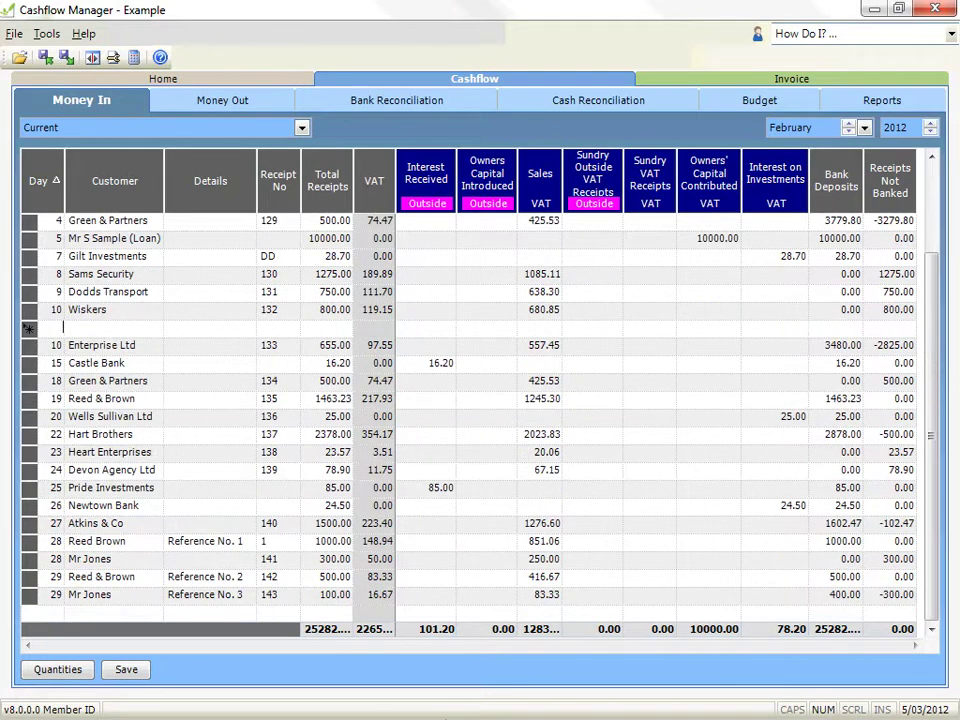
Step: Fill the new line as day 11, autocompleted customer, receipt 133, 500.00 total and 500.00 banked
type("11")
key("Tab")
type("M")
key("Tab")
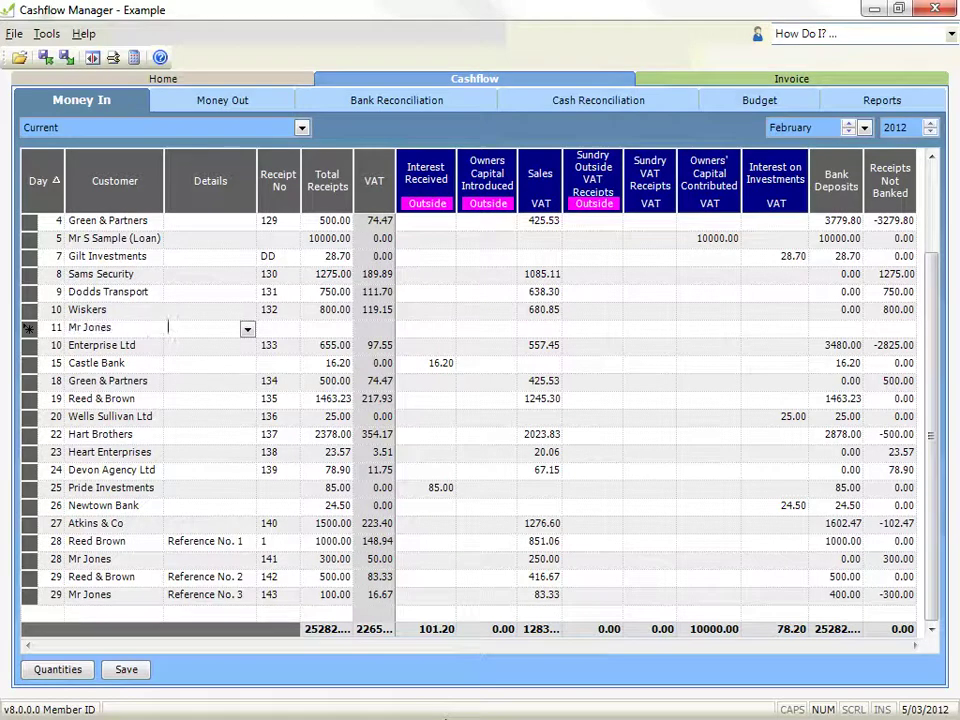
key("Tab")
key("Tab")
key("Tab")
type("500")
key("Tab")
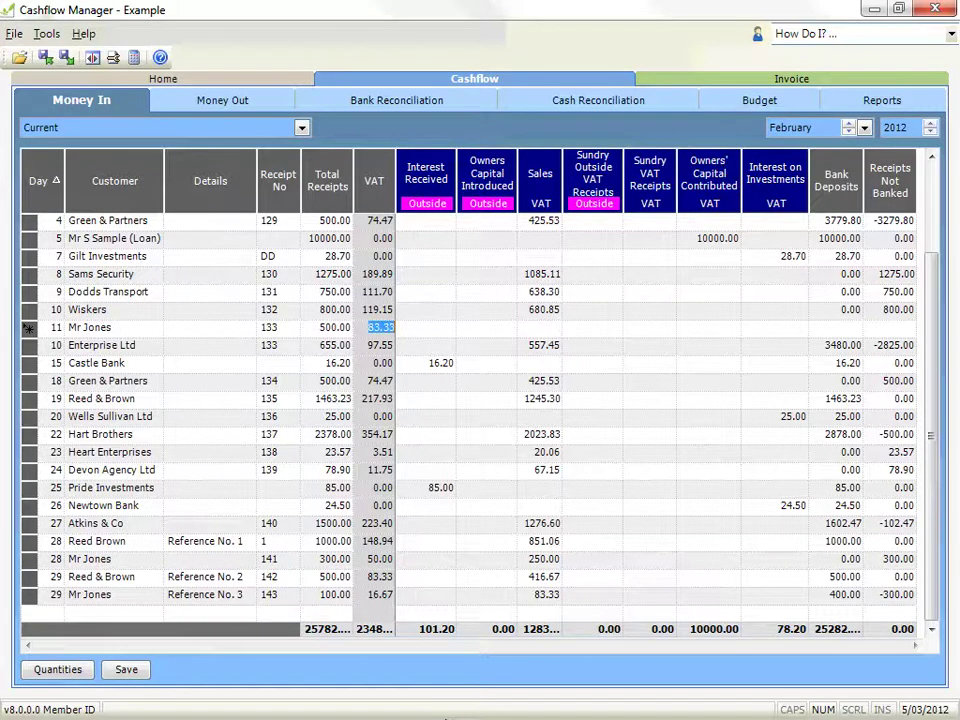
key("Tab")
key("Return")
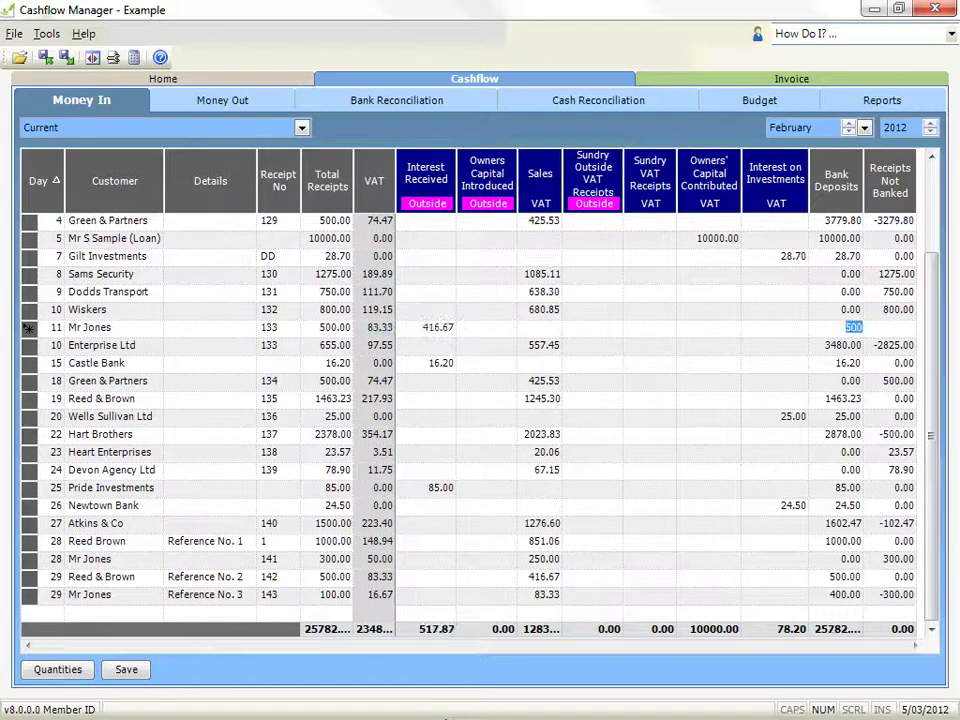
key("Return")
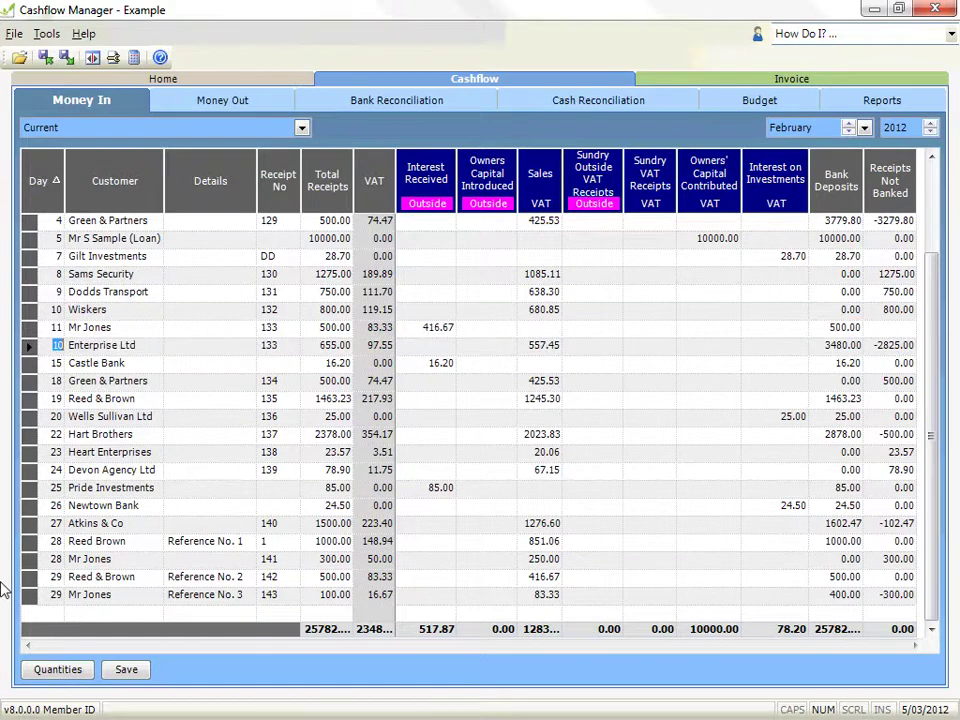
left_click(29, 363)
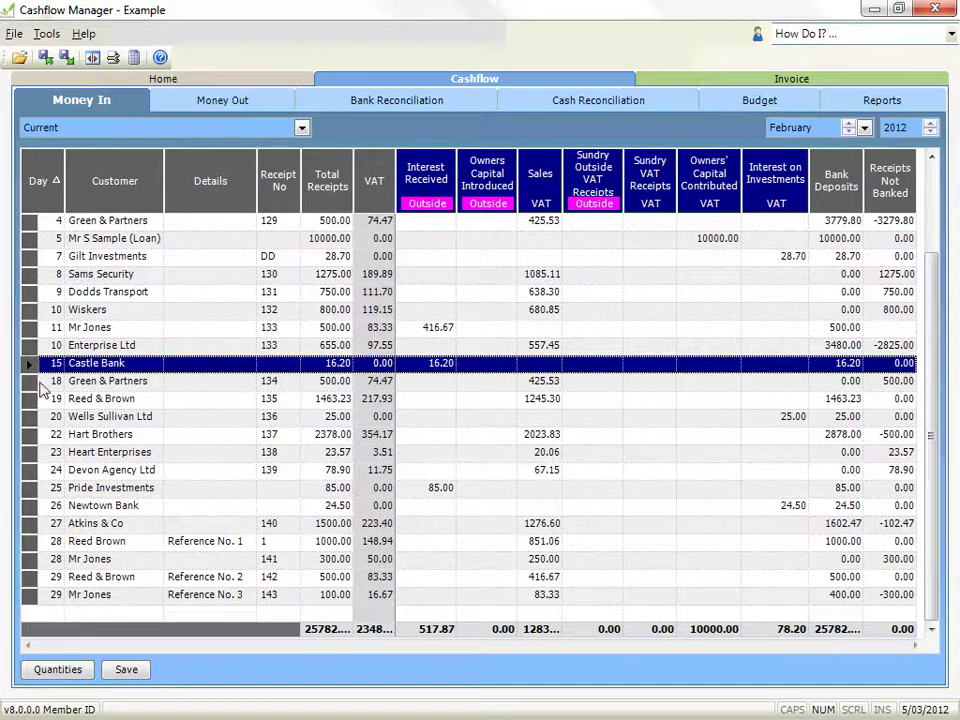
right_click(30, 329)
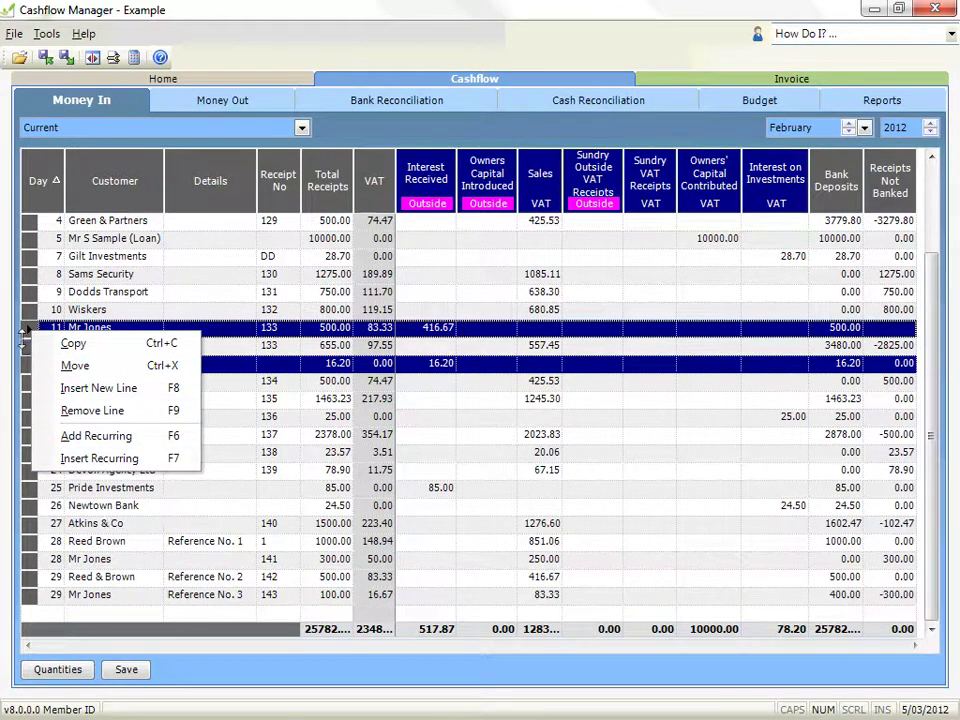
left_click(29, 311)
left_click(29, 328)
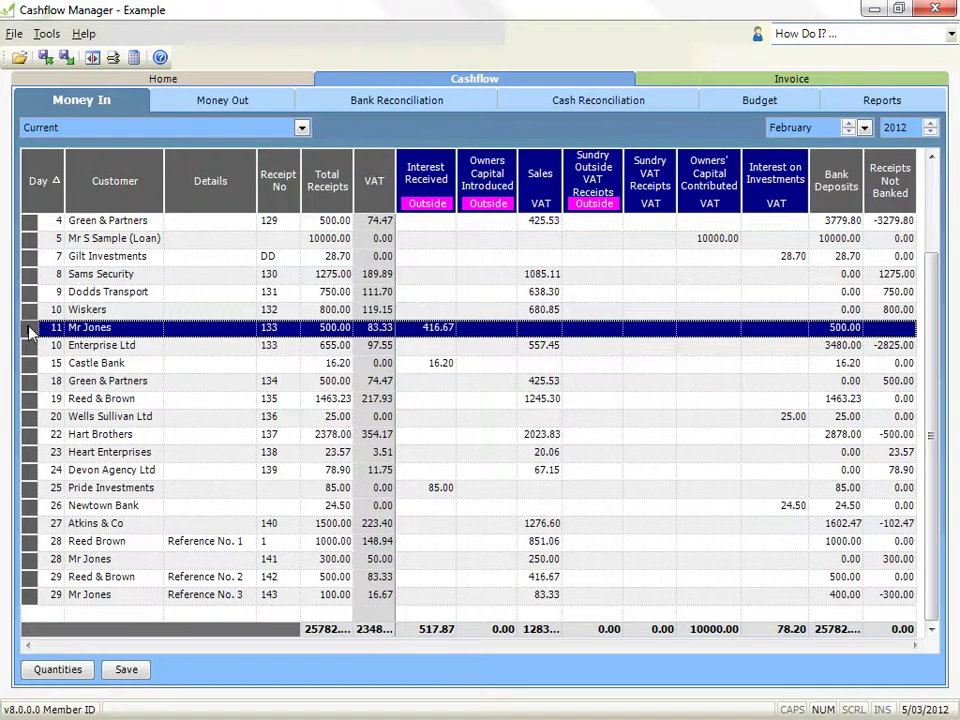
left_click(30, 598, "ctrl")
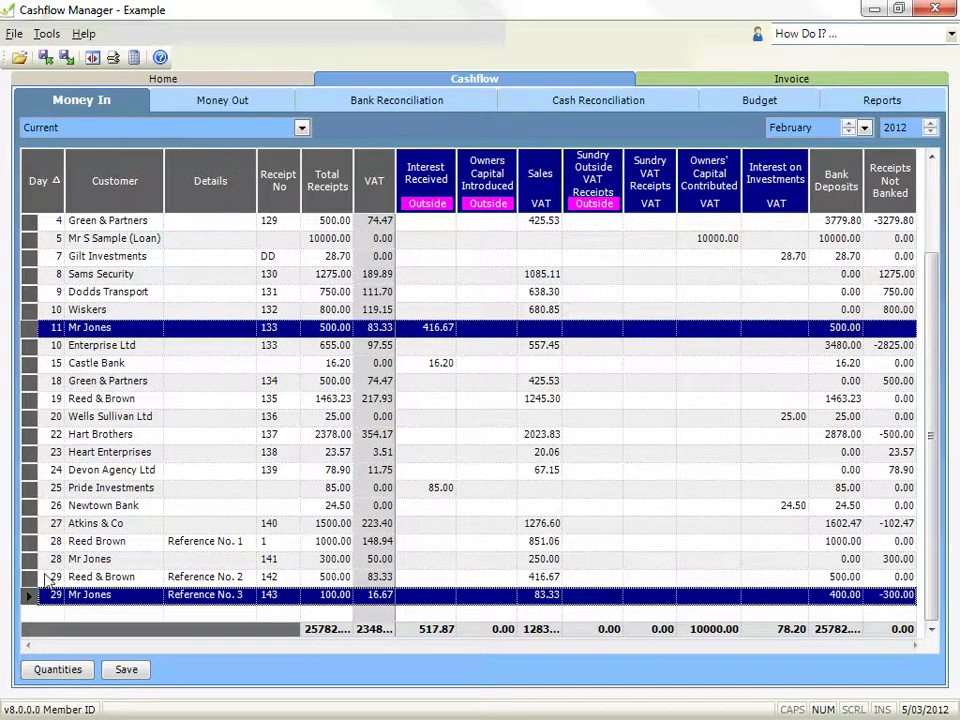
left_click(30, 560, "ctrl")
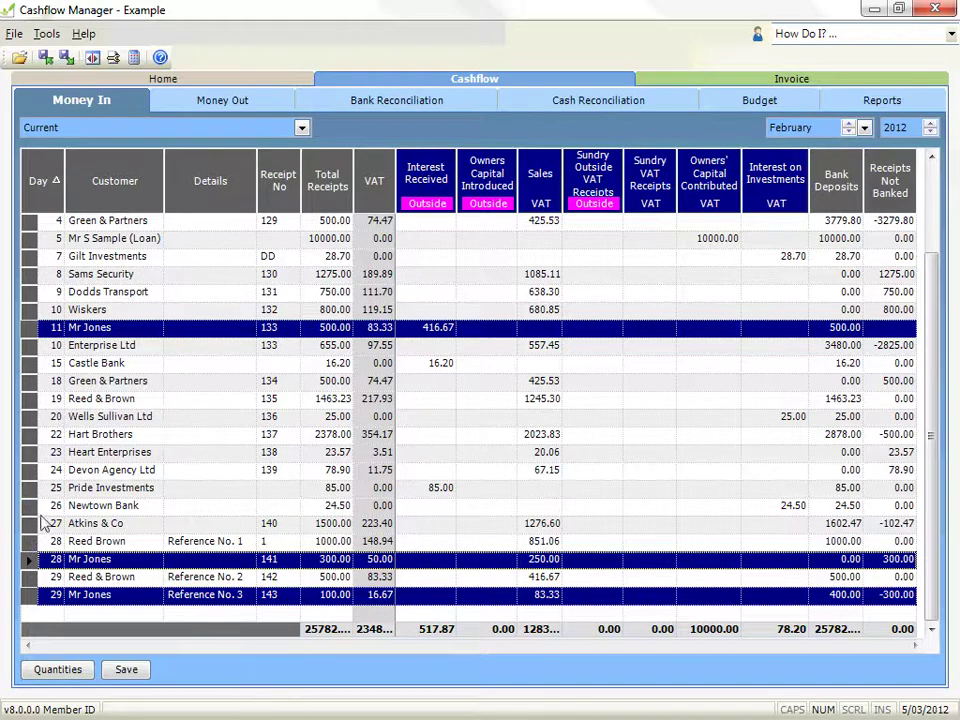
left_click(30, 328)
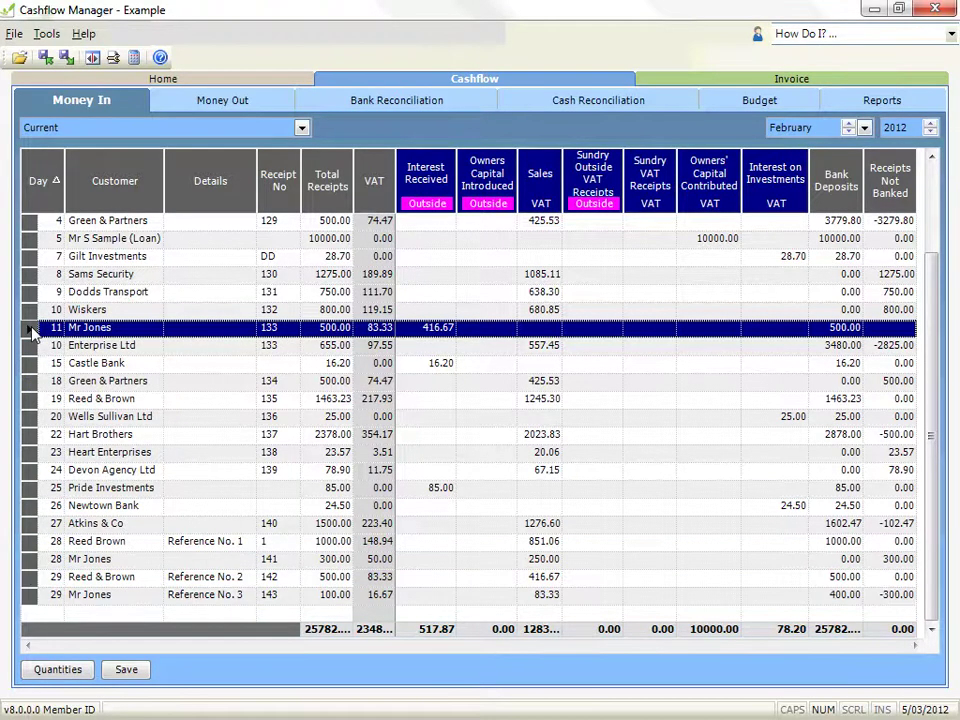
left_click(28, 381, "shift")
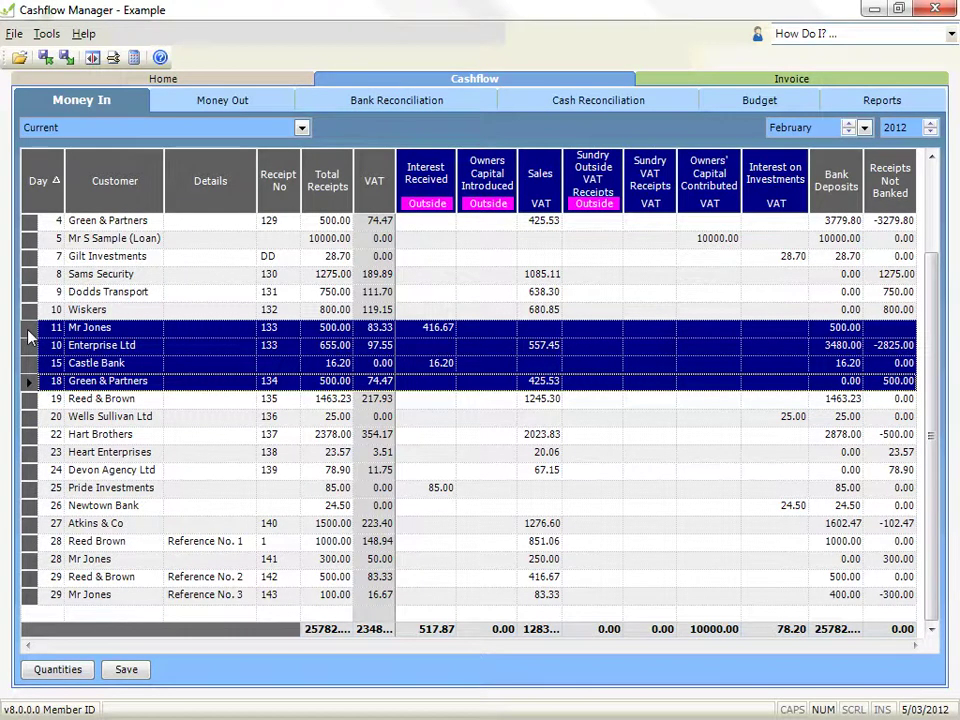
Step: Move only the day-11 receipt 133 to January 2012 in the Current account
key("ctrl+m")
left_click(138, 356)
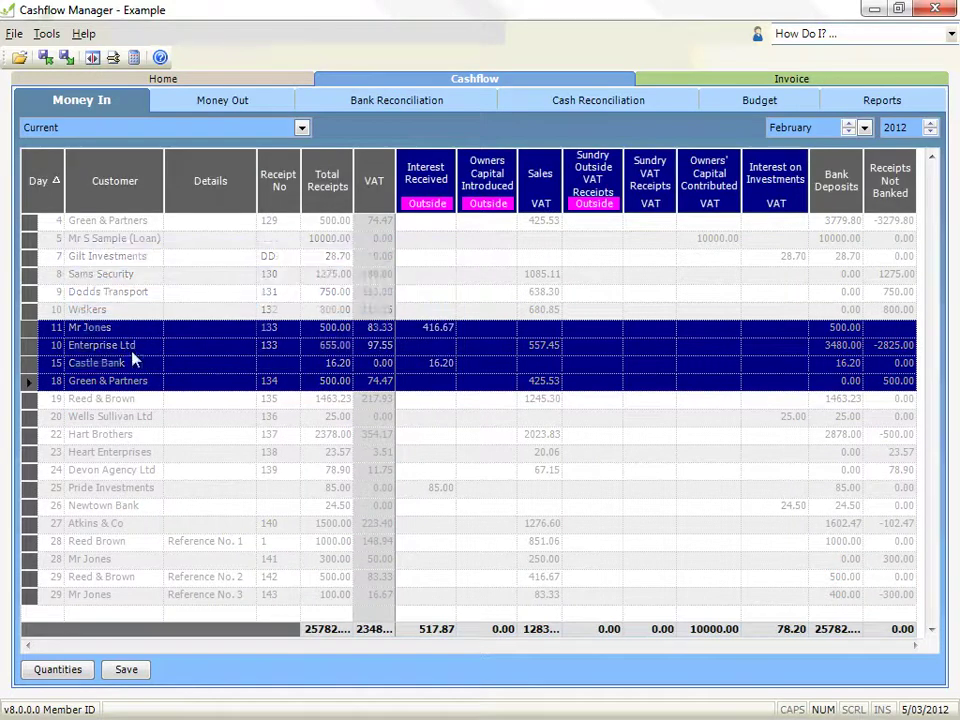
left_click(29, 328)
right_click(30, 335)
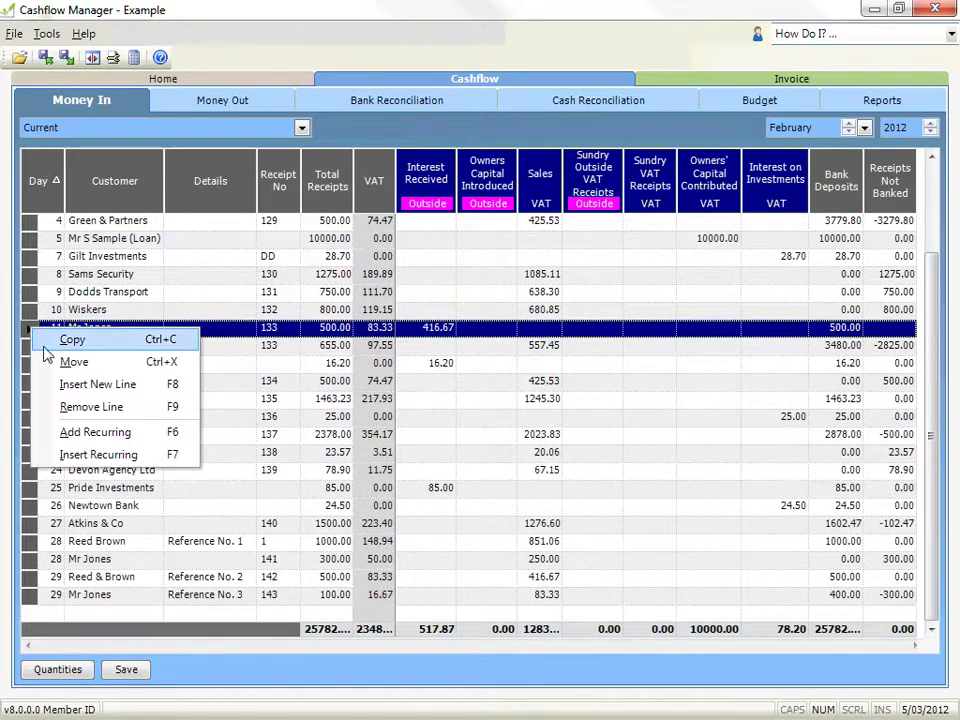
left_click(74, 362)
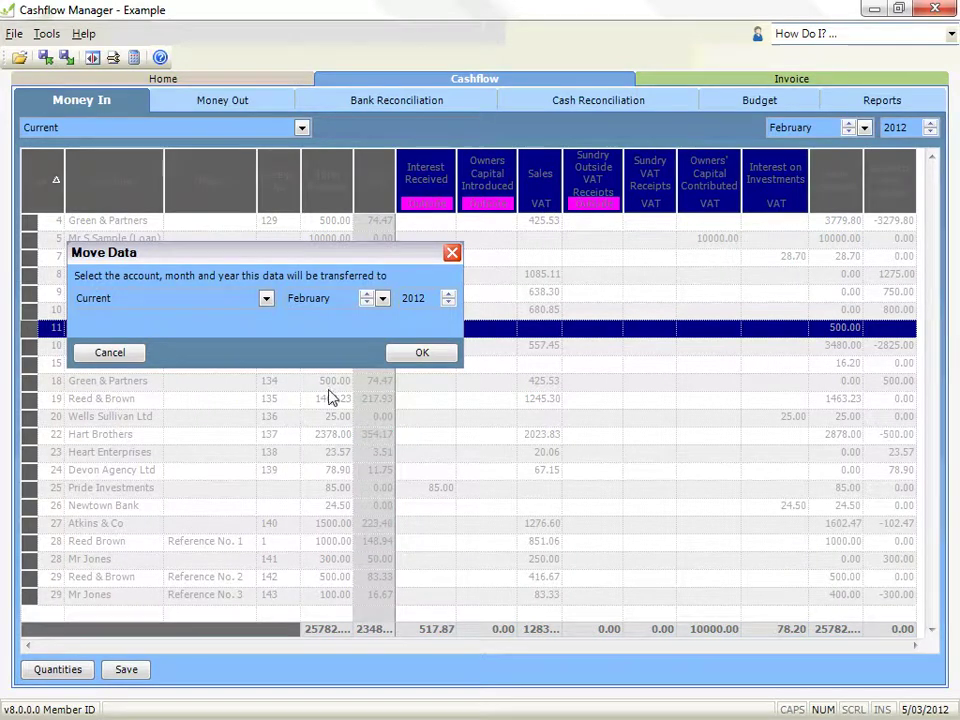
left_click(266, 298)
left_click(370, 323)
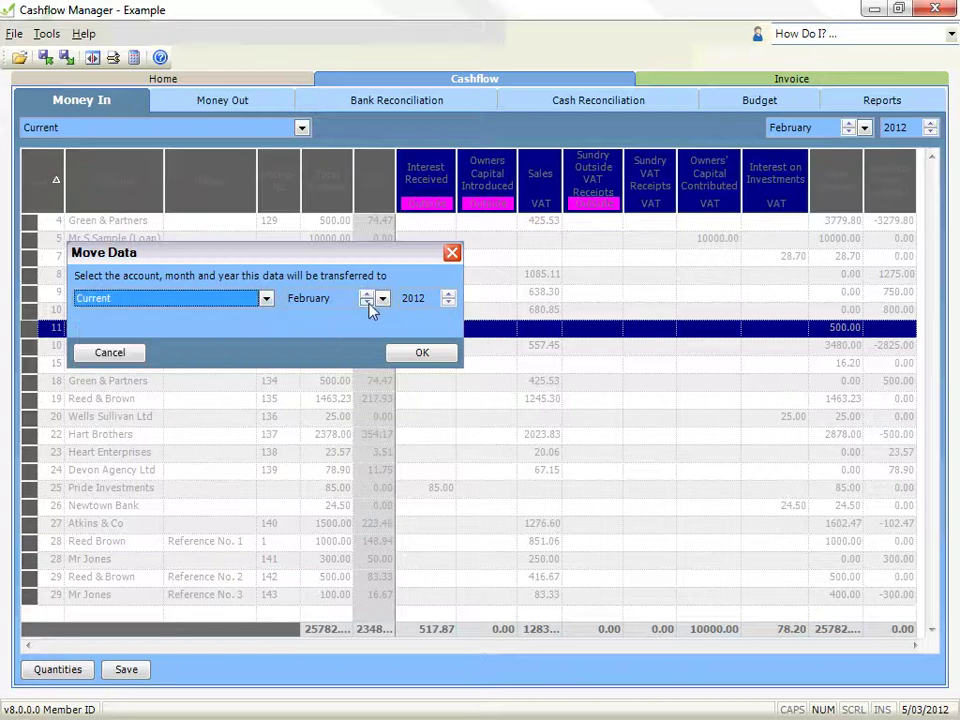
left_click(368, 303)
left_click(368, 295)
left_click(368, 302)
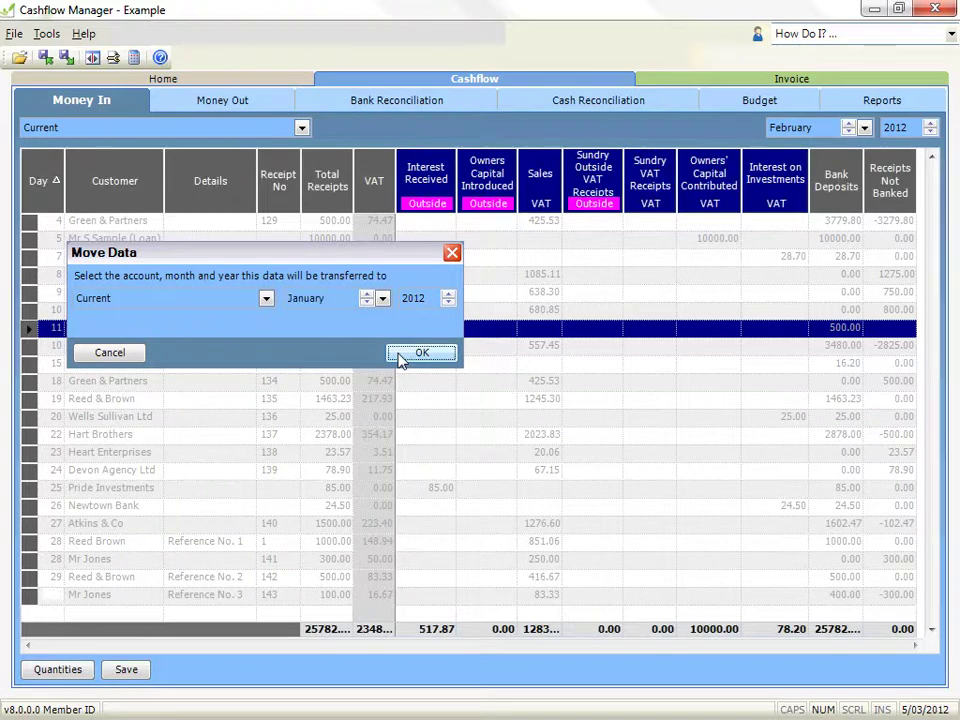
left_click(420, 353)
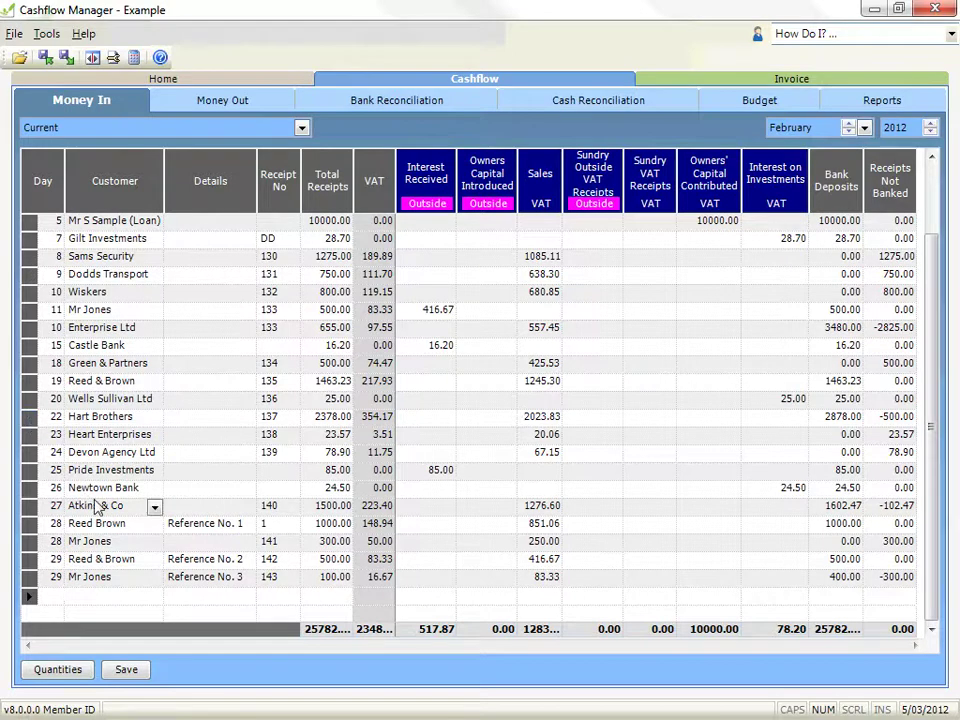
Step: Remove the day-29 Reference No. 3 receipt with Remove Line
scroll(75, 508, "up", 1)
scroll(75, 508, "down", 1)
right_click(28, 577)
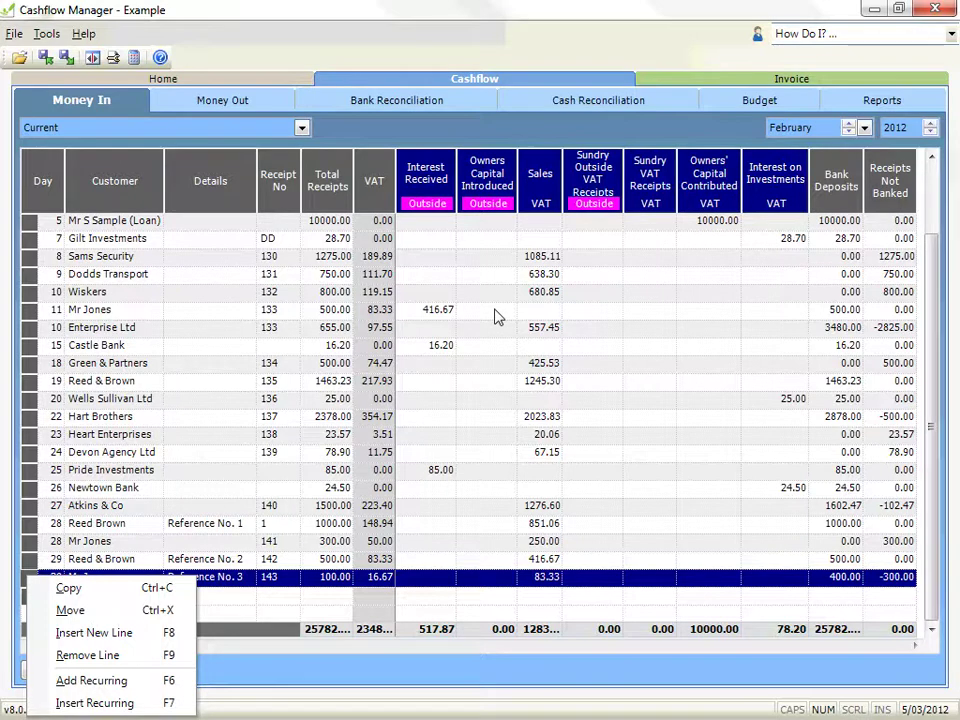
left_click(88, 655)
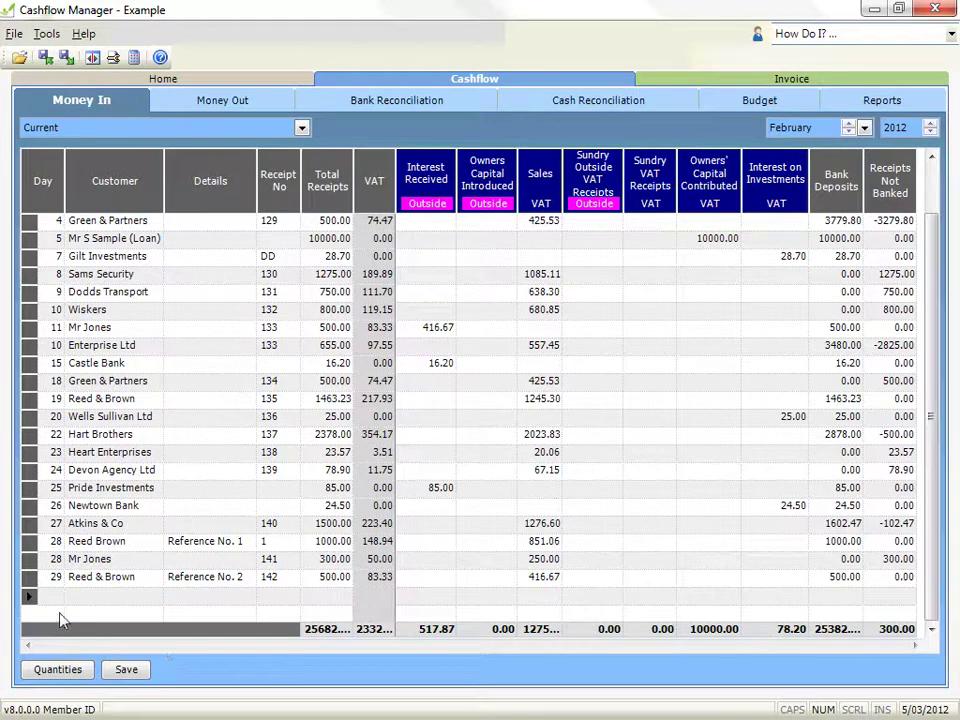
Step: Delete the Reed & Brown Reference No. 2 receipt and click into the new blank row
left_click(31, 577)
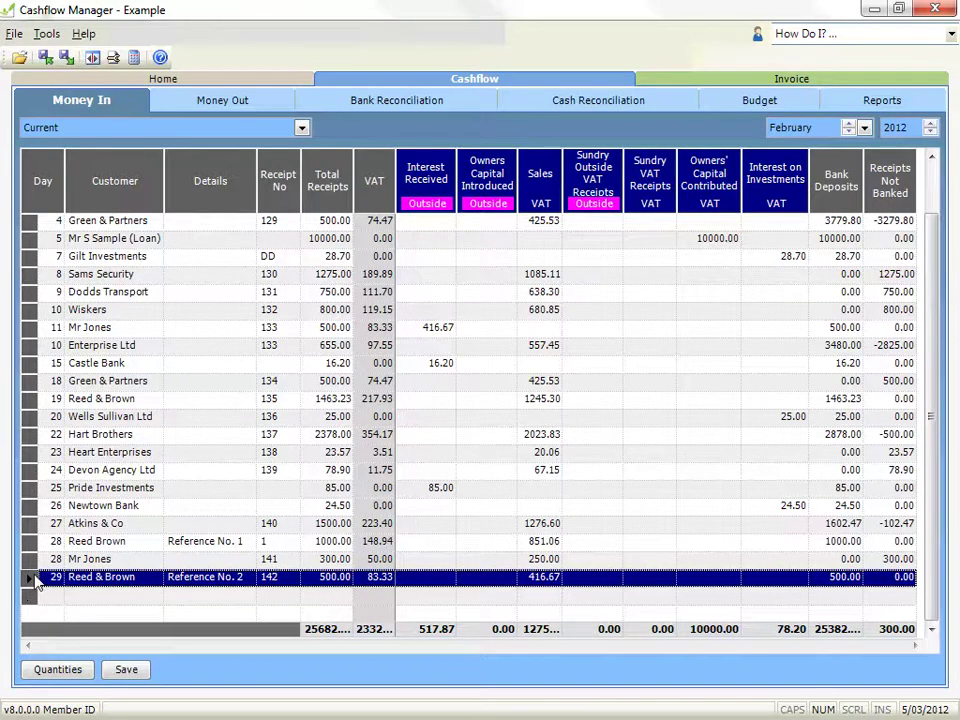
key("Delete")
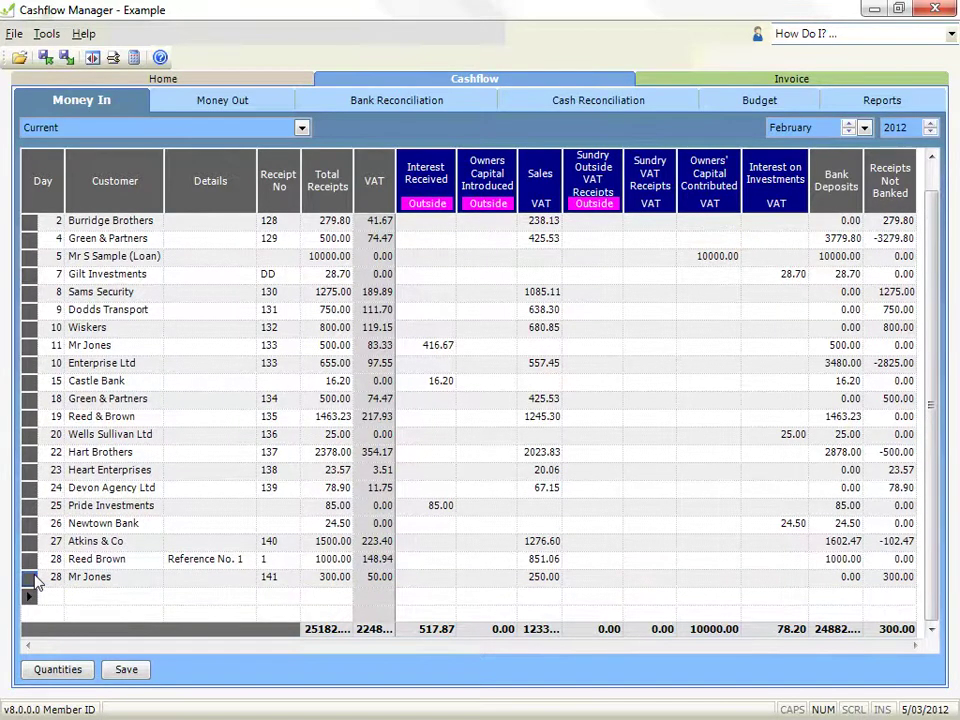
left_click(210, 598)
left_click(152, 598)
right_click(31, 561)
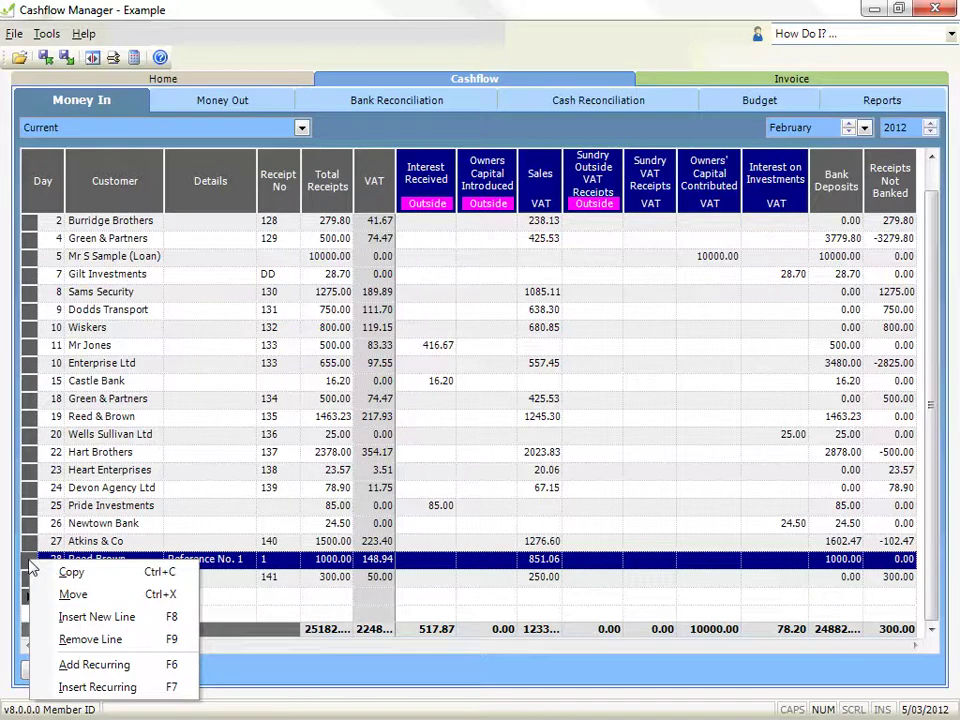
left_click(40, 665)
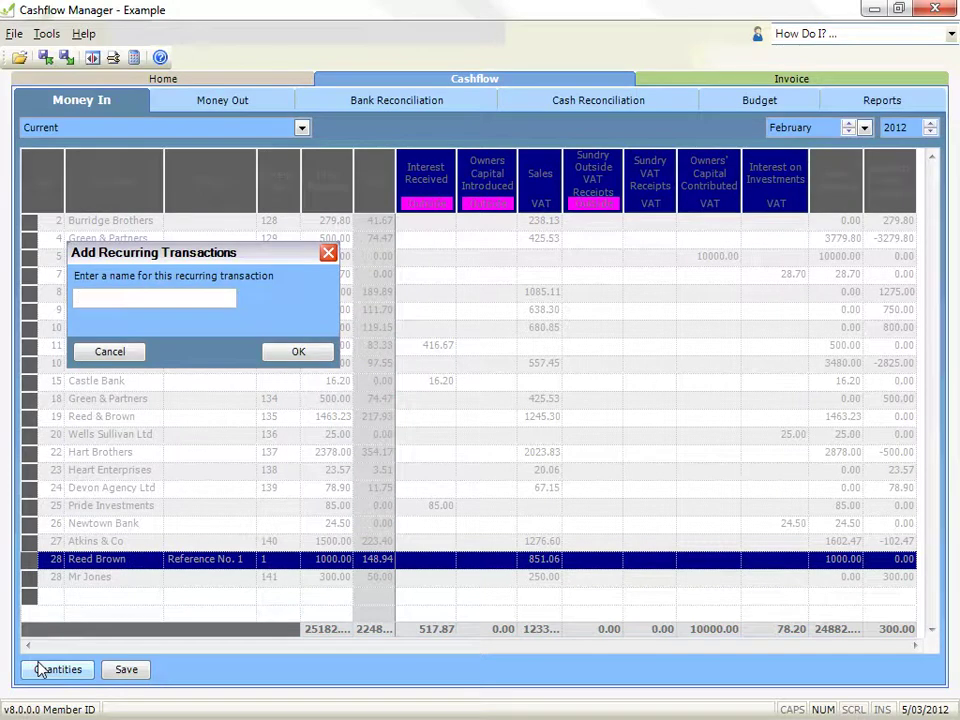
left_click(122, 353)
left_click(82, 350)
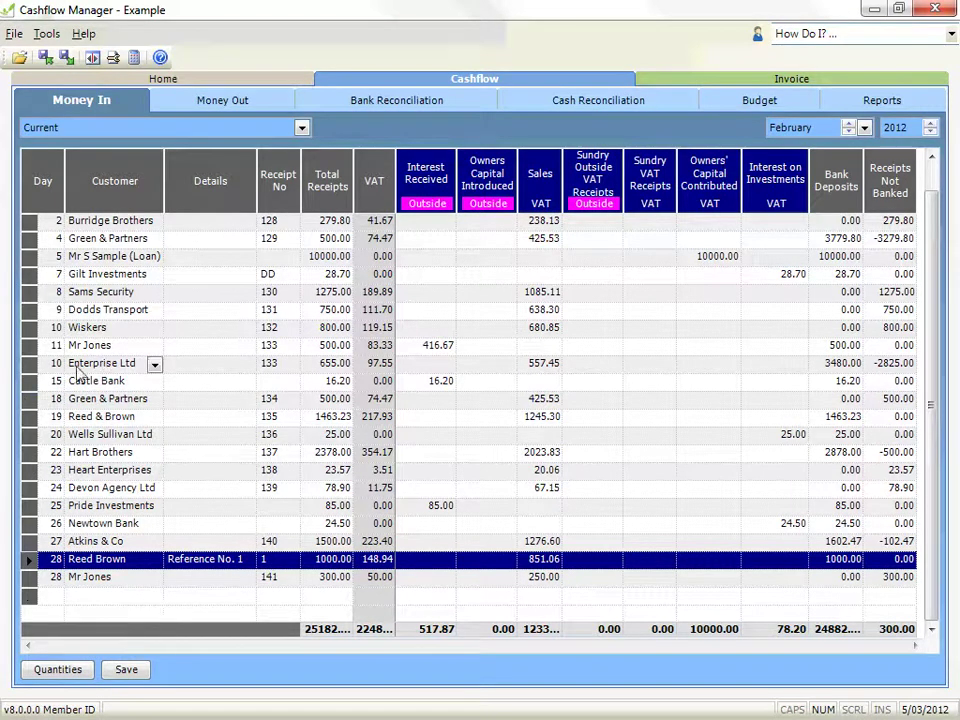
Step: Select the day-26 to day-28 receipts (rows 26–28) together
left_click(27, 417, "ctrl")
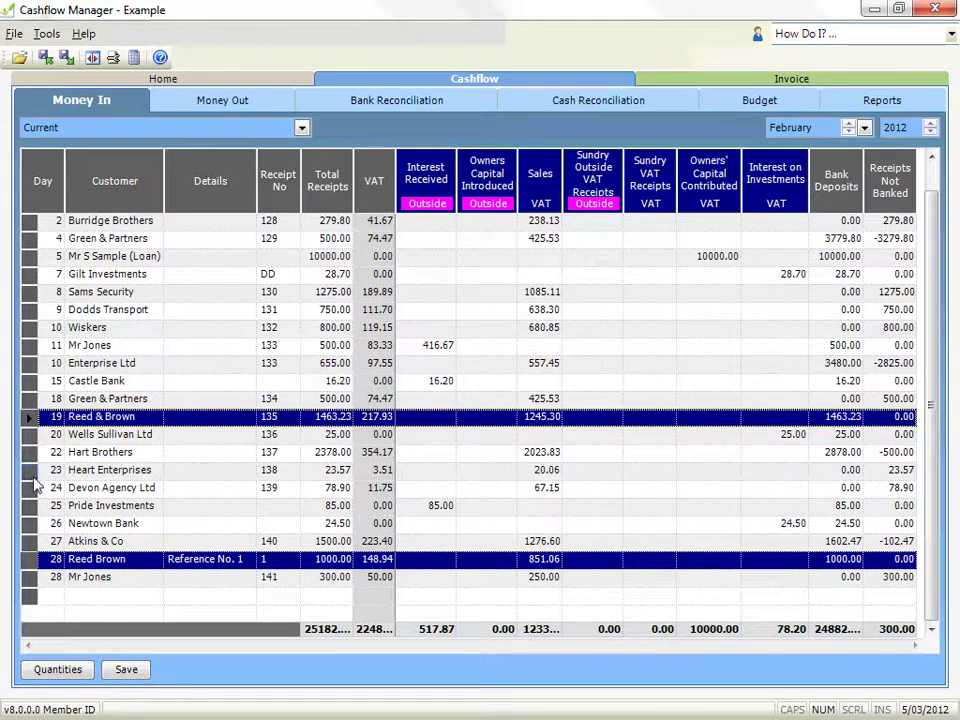
left_click(31, 474, "ctrl")
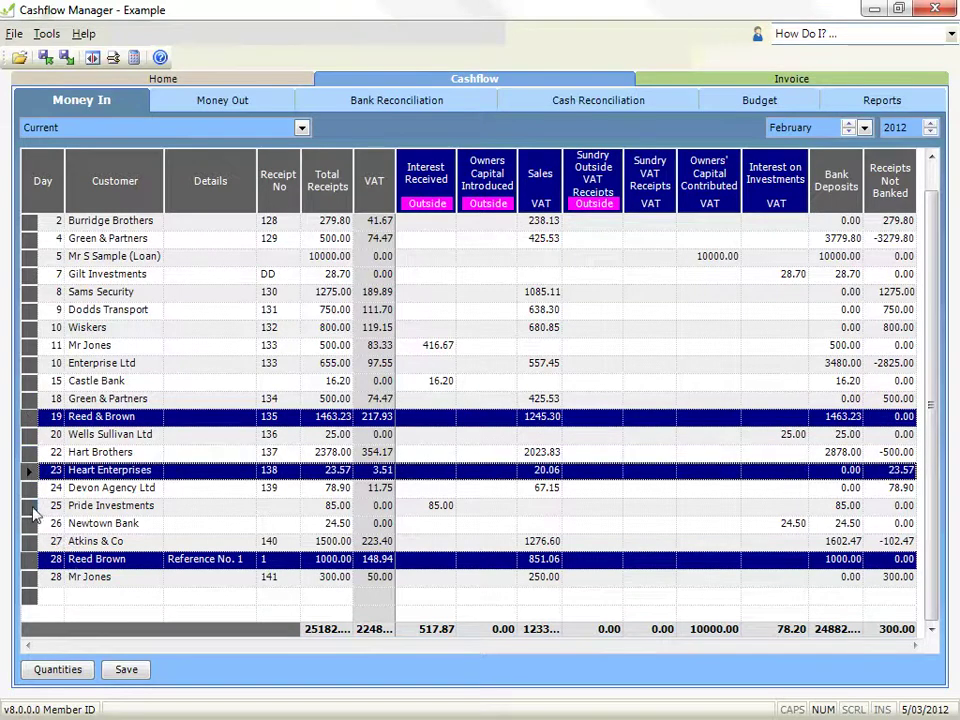
left_click(29, 562)
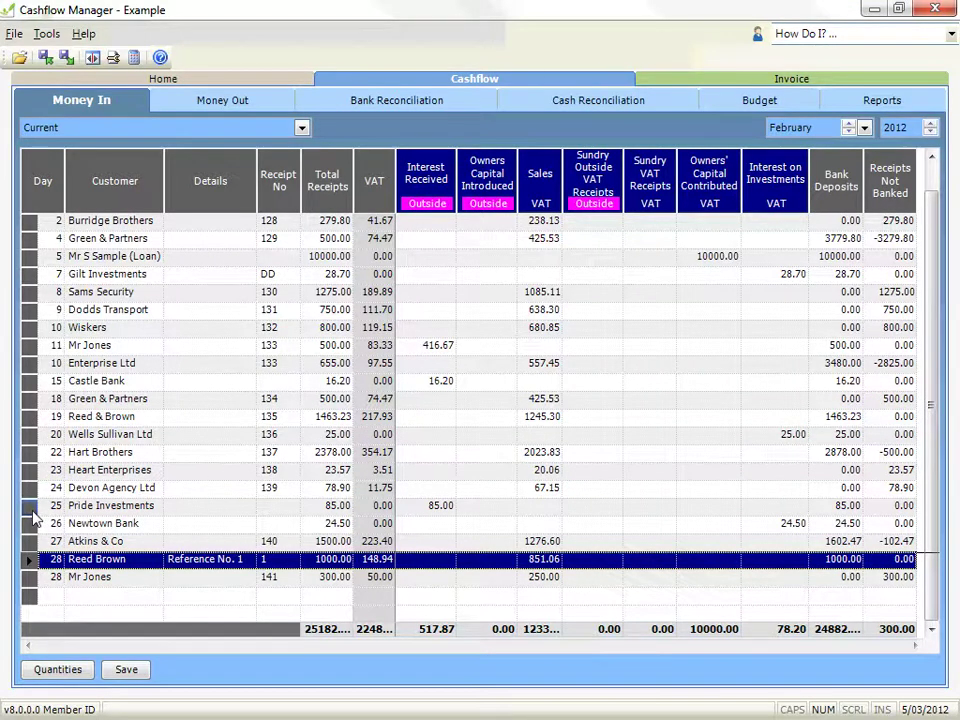
left_click(29, 528, "shift")
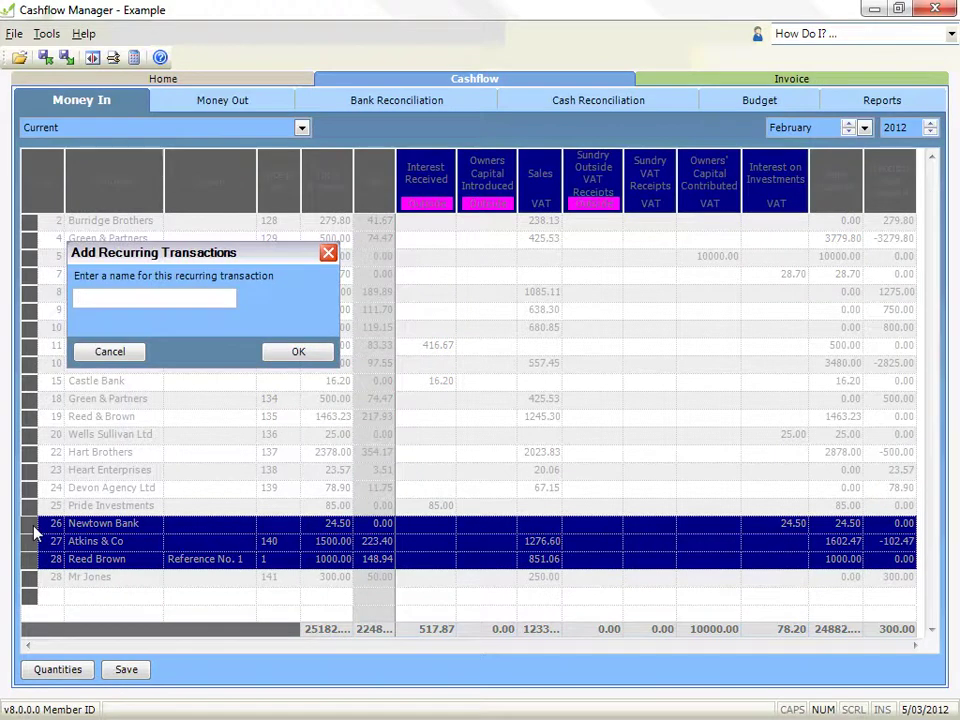
left_click(102, 354)
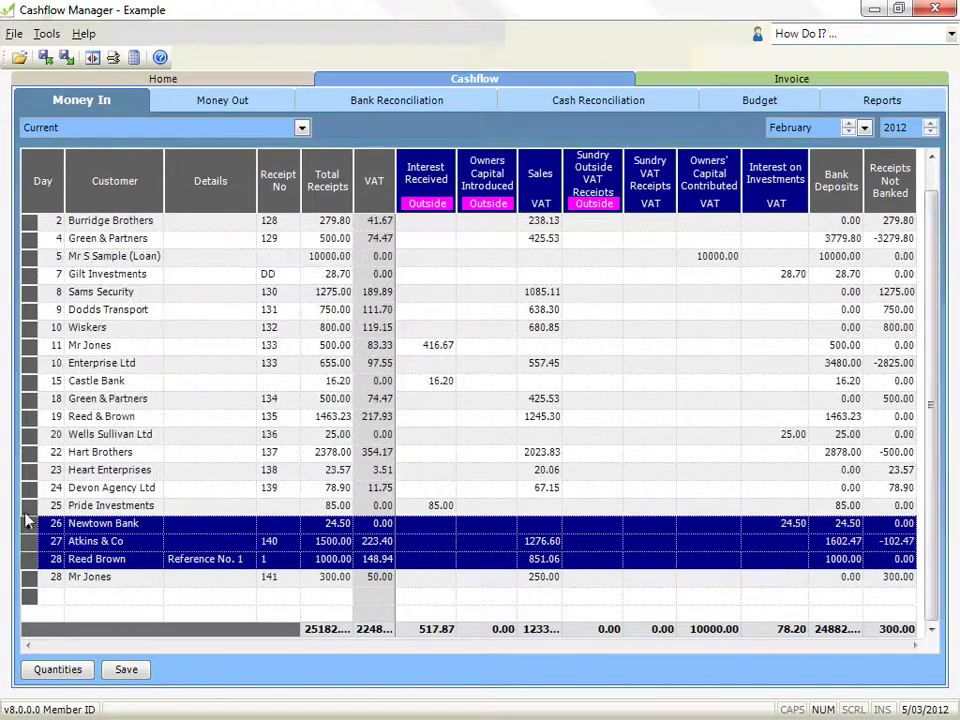
Step: Save the three selected receipts as the recurring set 'Recurring Transactions 1'
right_click(29, 530)
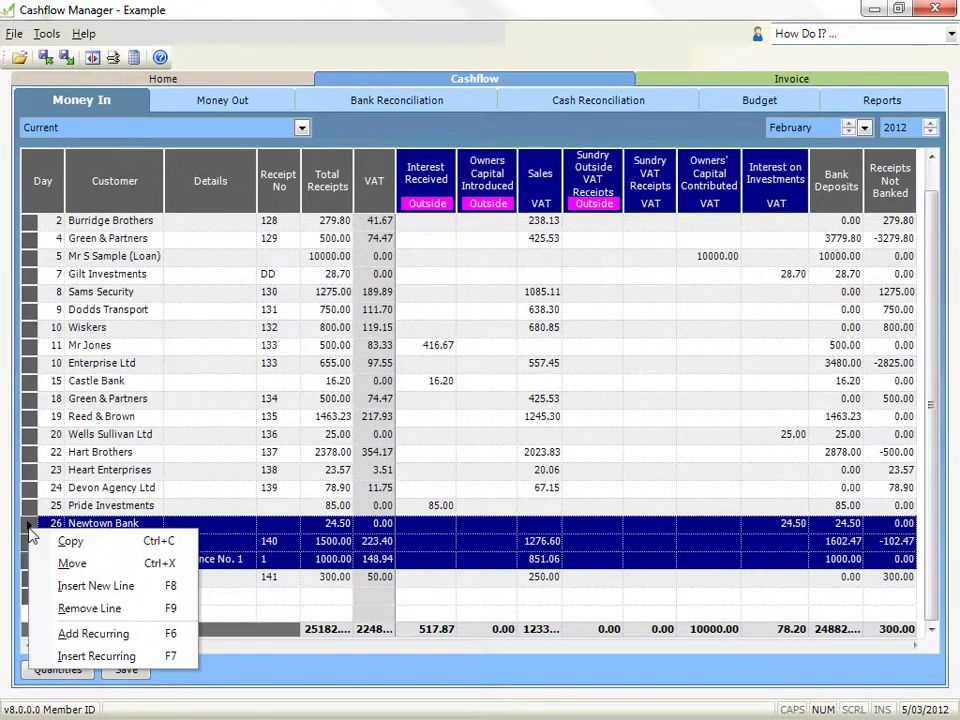
left_click(40, 636)
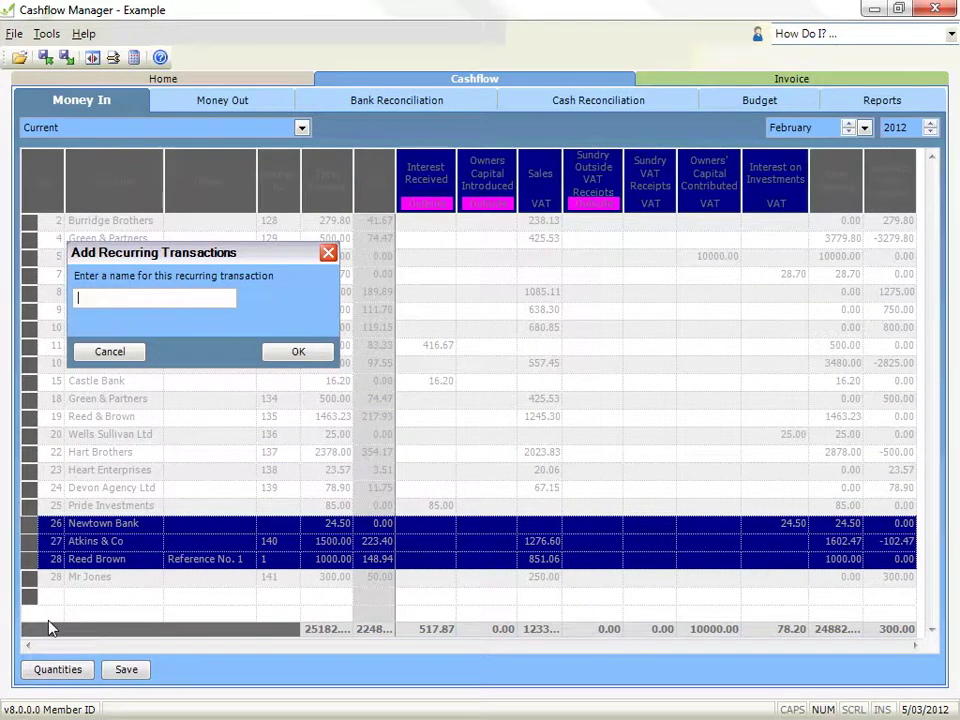
type("Recurring Tra")
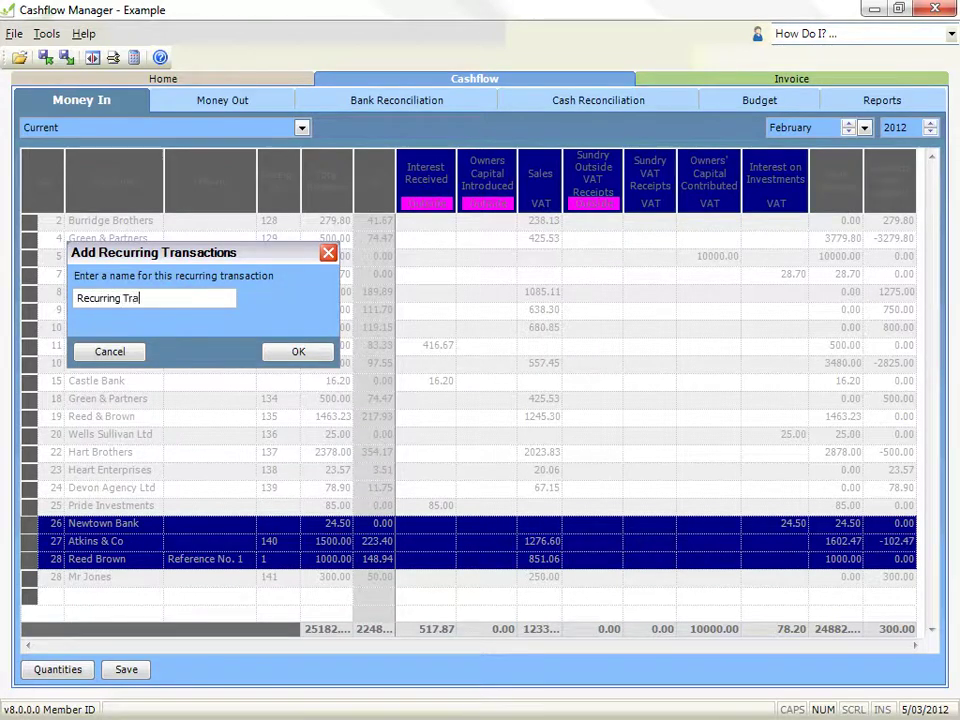
type("nsactions 1")
left_click(318, 354)
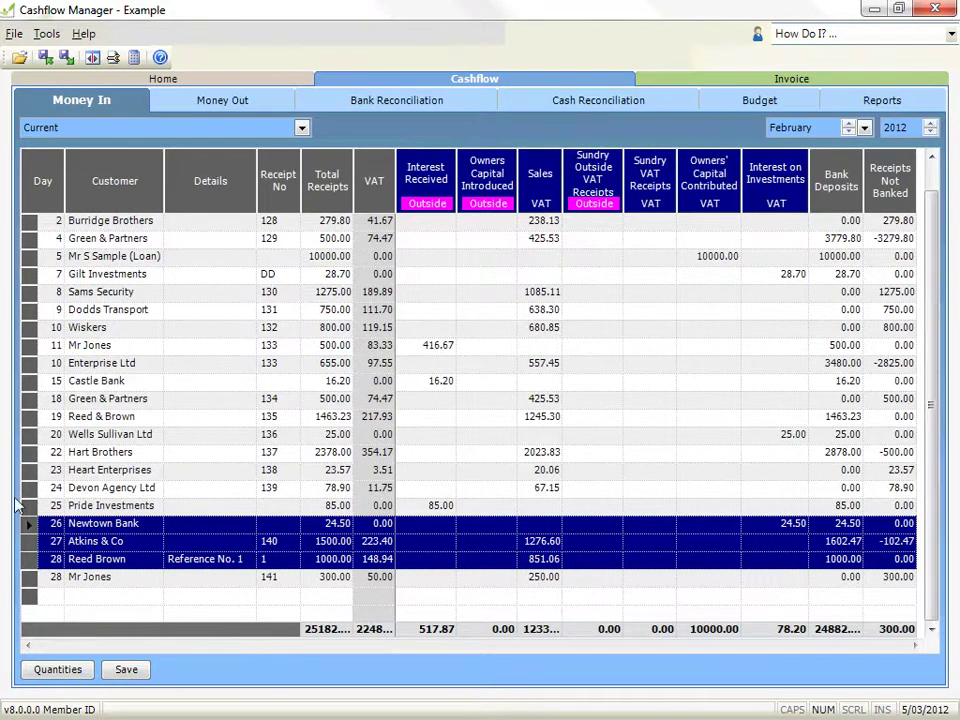
left_click(31, 580)
left_click(70, 596)
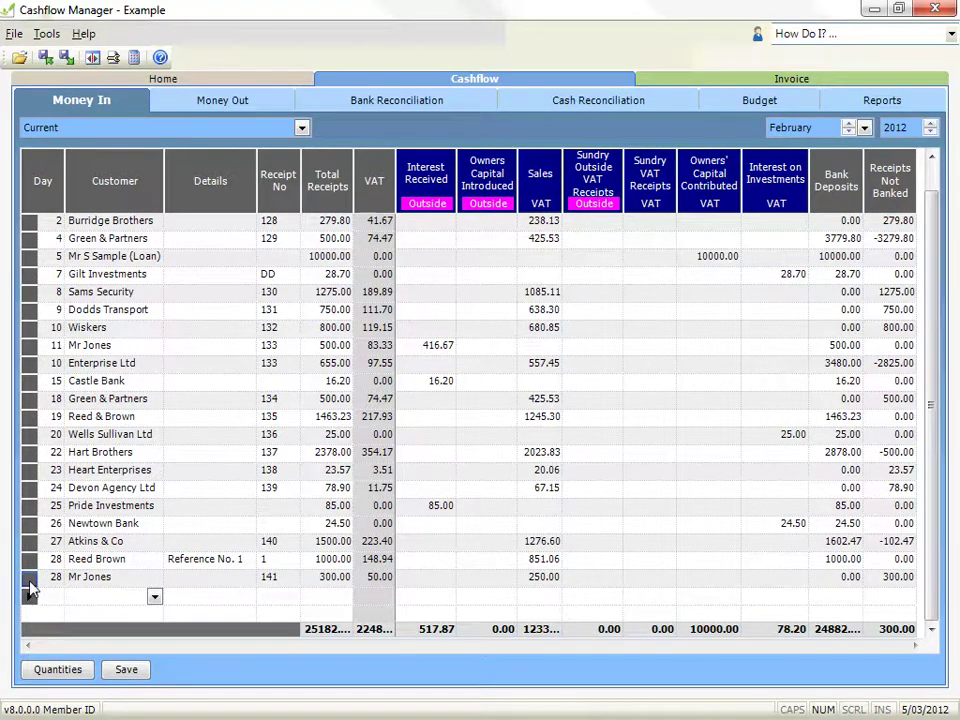
right_click(31, 594)
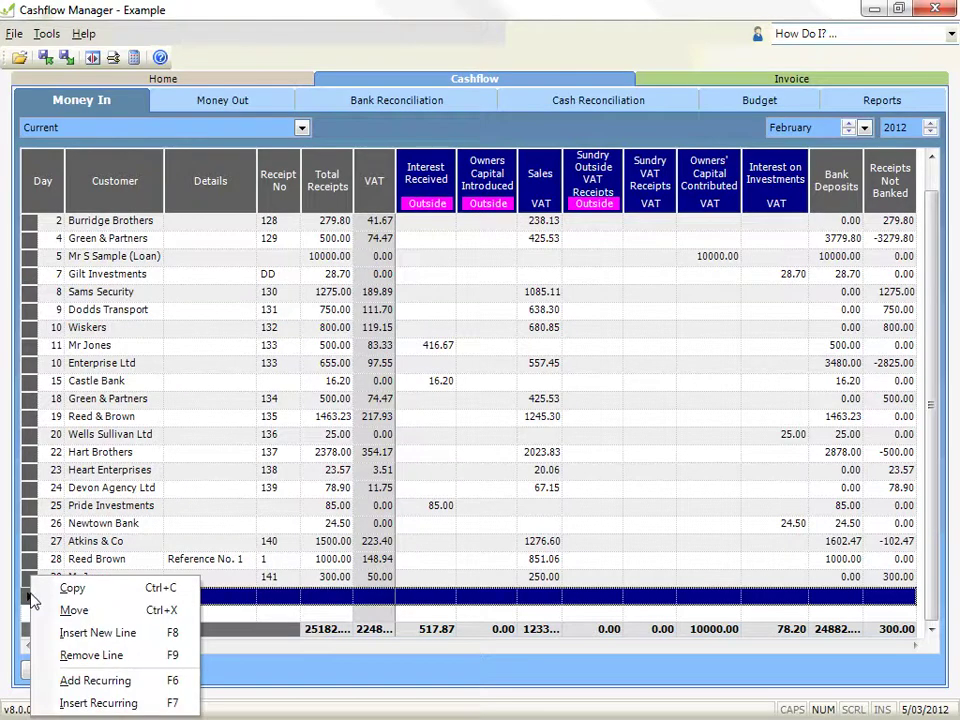
left_click(50, 703)
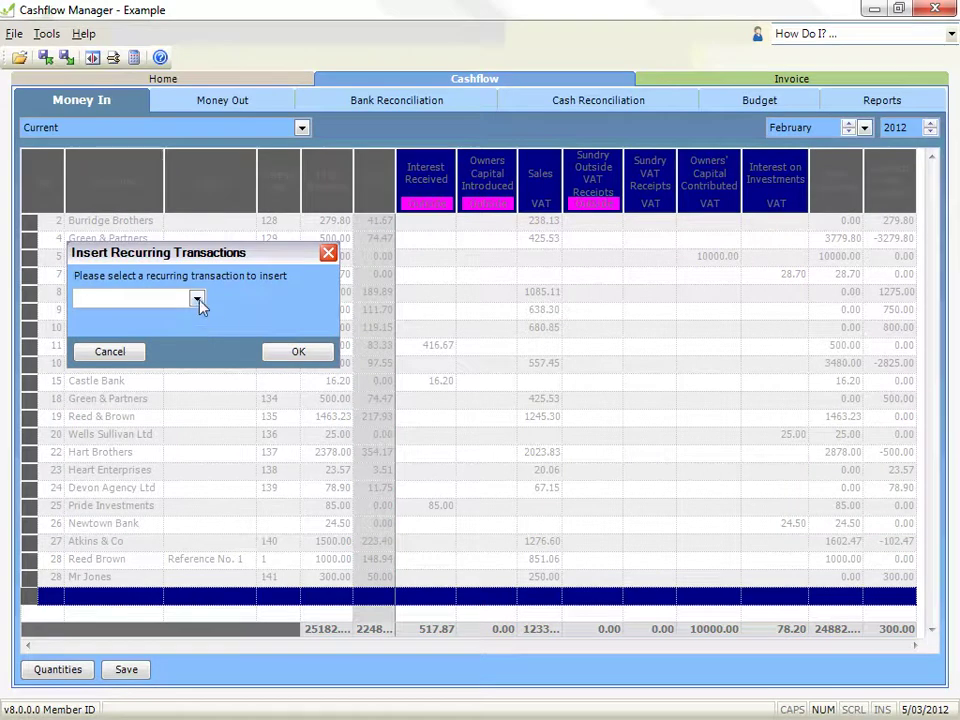
left_click(198, 300)
left_click(200, 317)
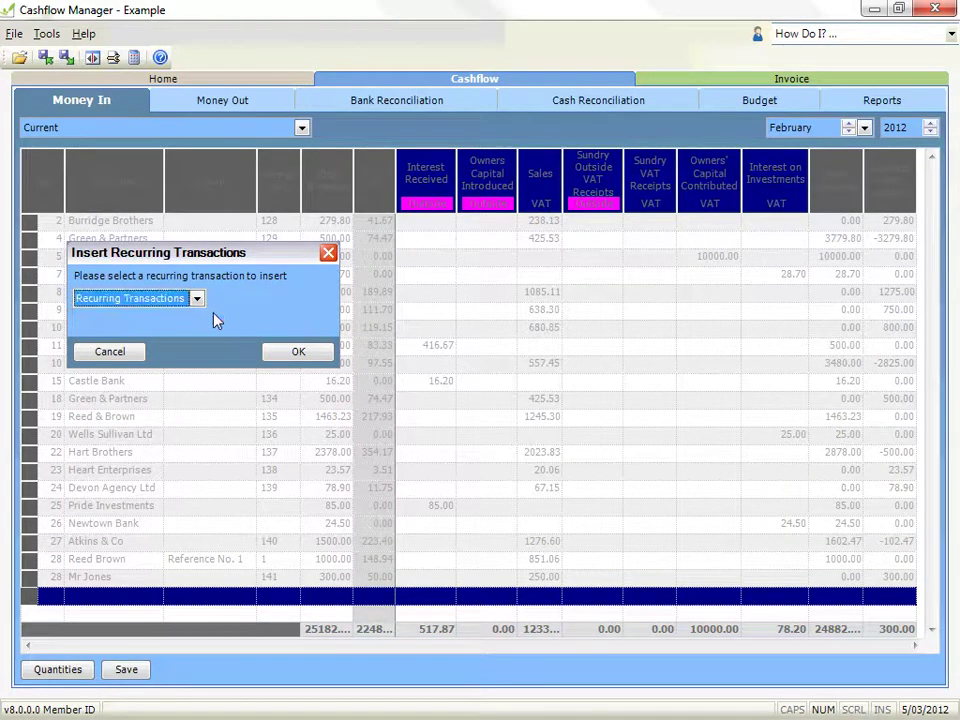
left_click(271, 357)
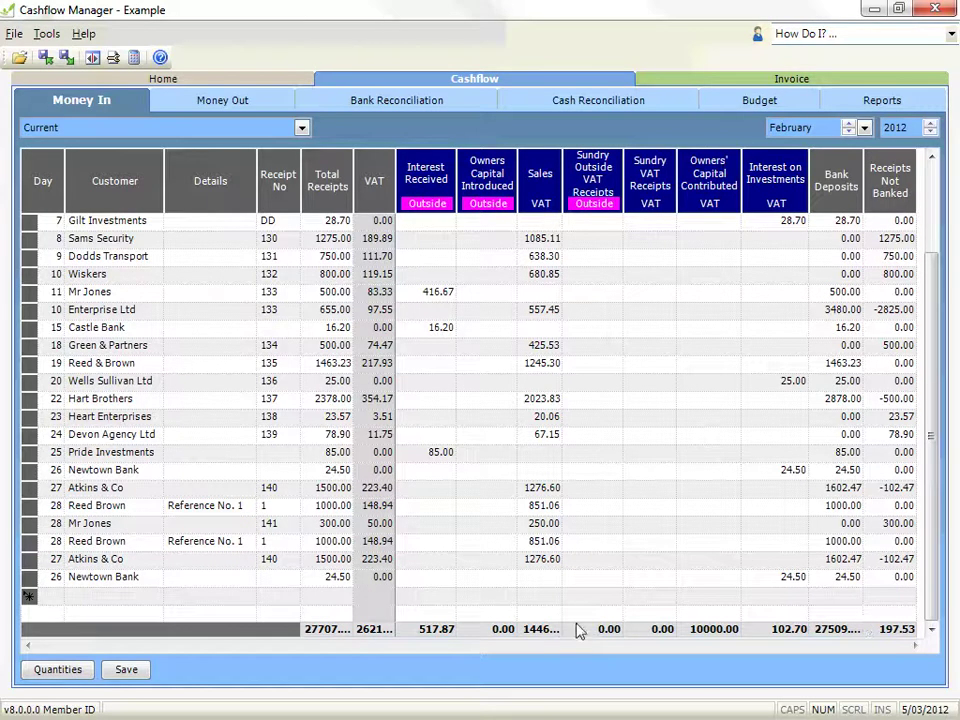
left_click(108, 66)
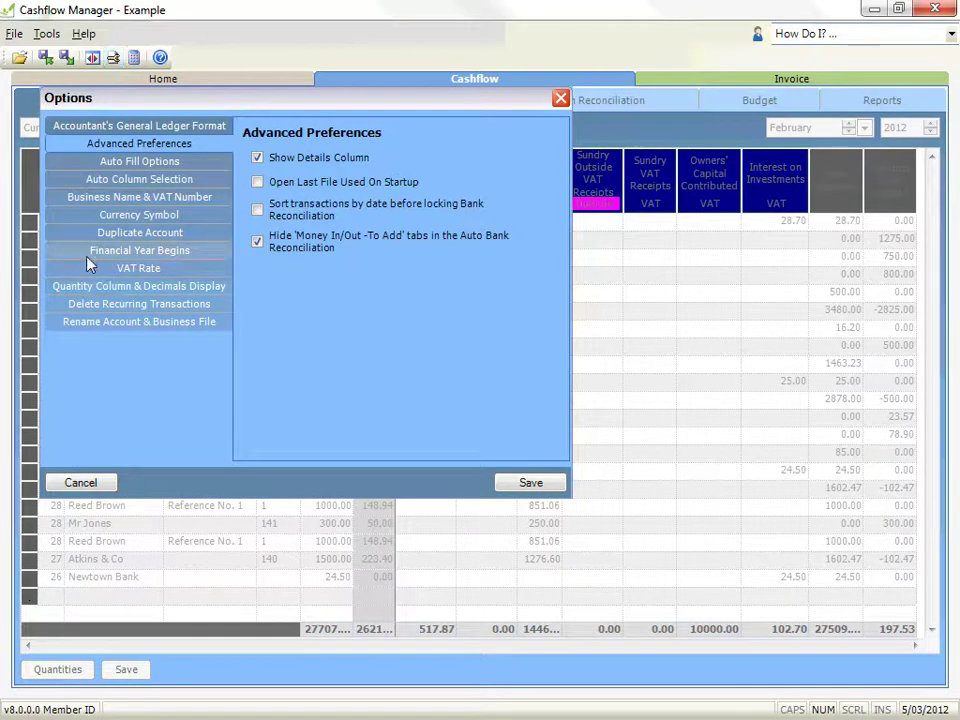
Step: Mark Recurring Transactions 1 for removal on the Money In tab and save
left_click(68, 309)
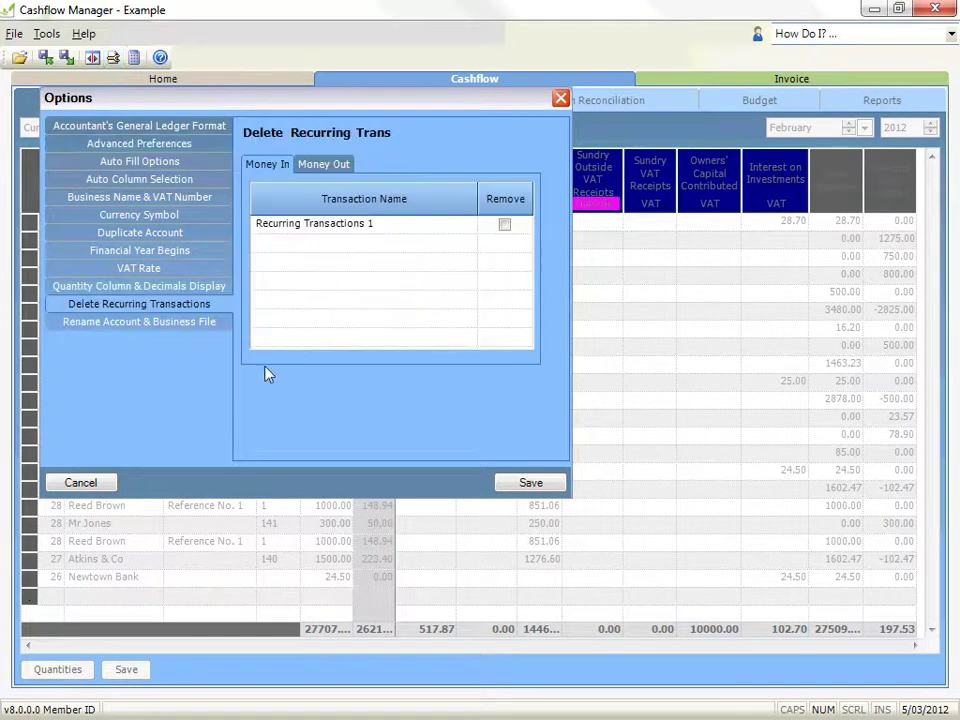
left_click(325, 165)
left_click(270, 164)
left_click(503, 224)
left_click(508, 486)
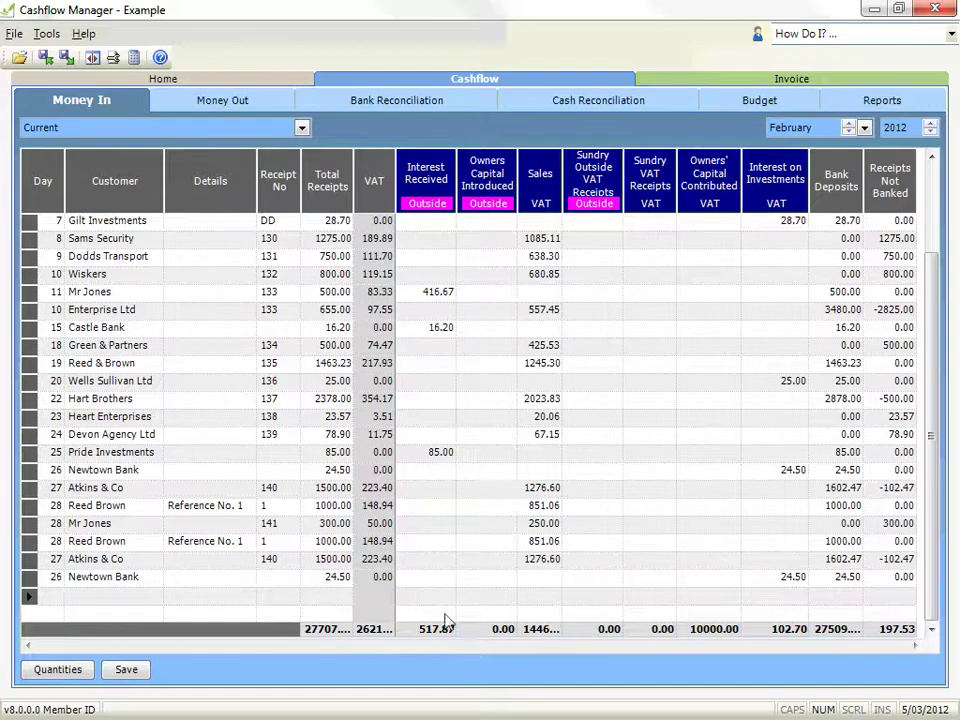
Step: Give Newtown Bank's Interest on Investments amount a quantity of 5
left_click(782, 577)
left_click(779, 575)
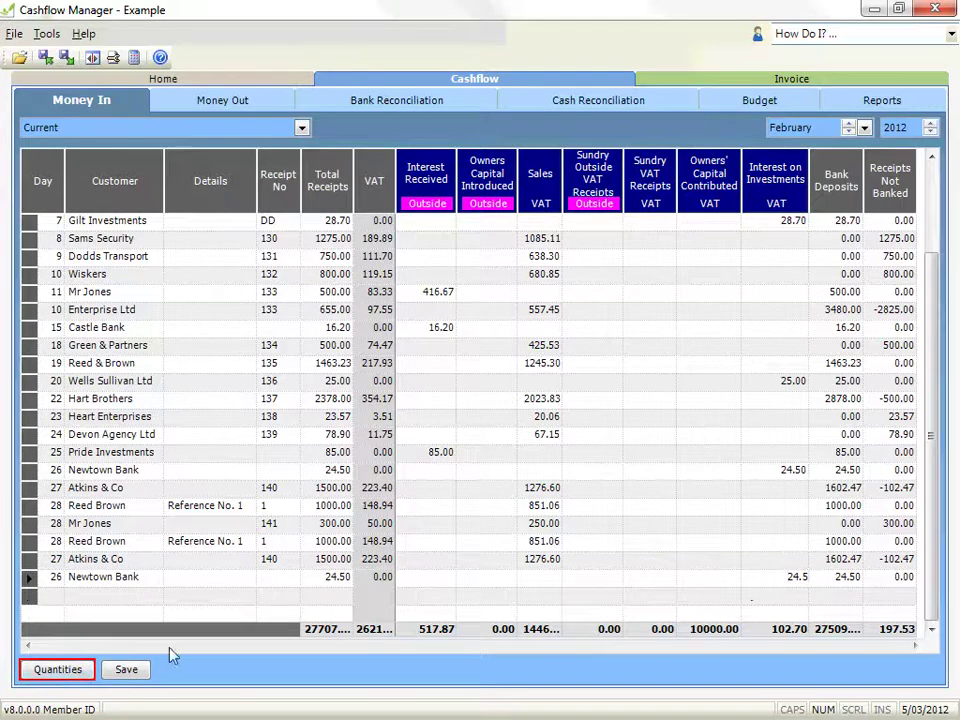
left_click(57, 669)
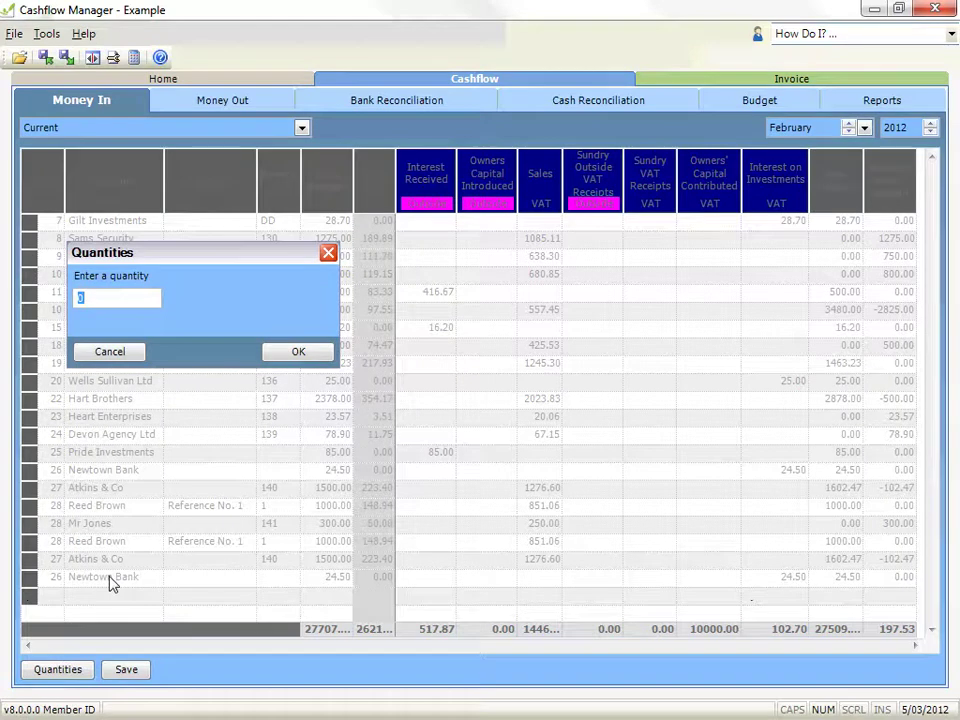
type("5")
left_click(293, 352)
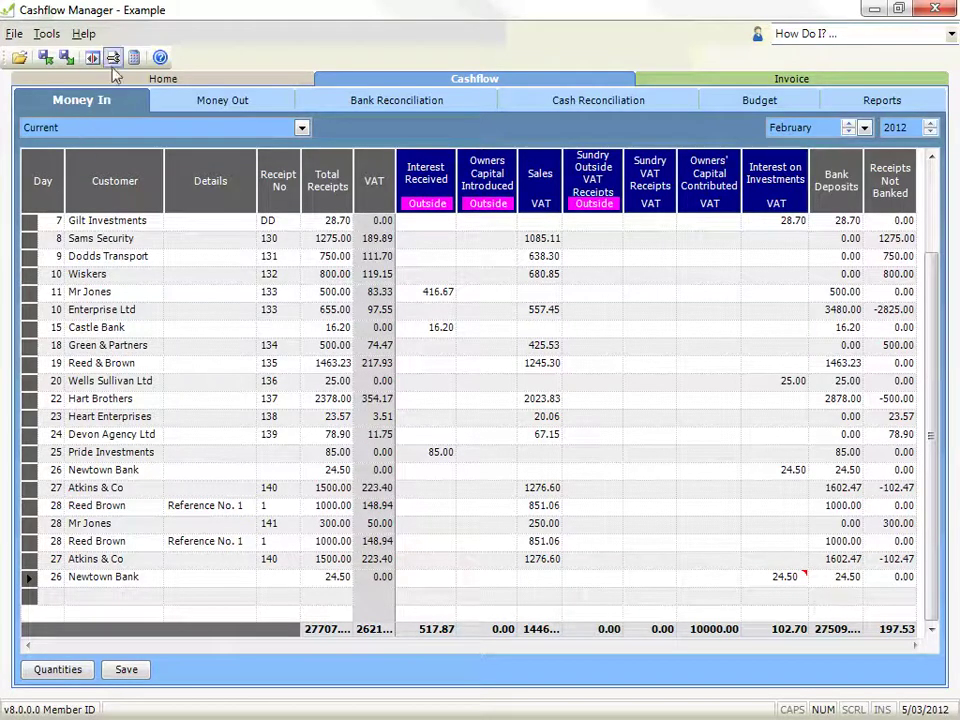
Step: Rename the quantity column to 'Name' in Options and save
left_click(46, 33)
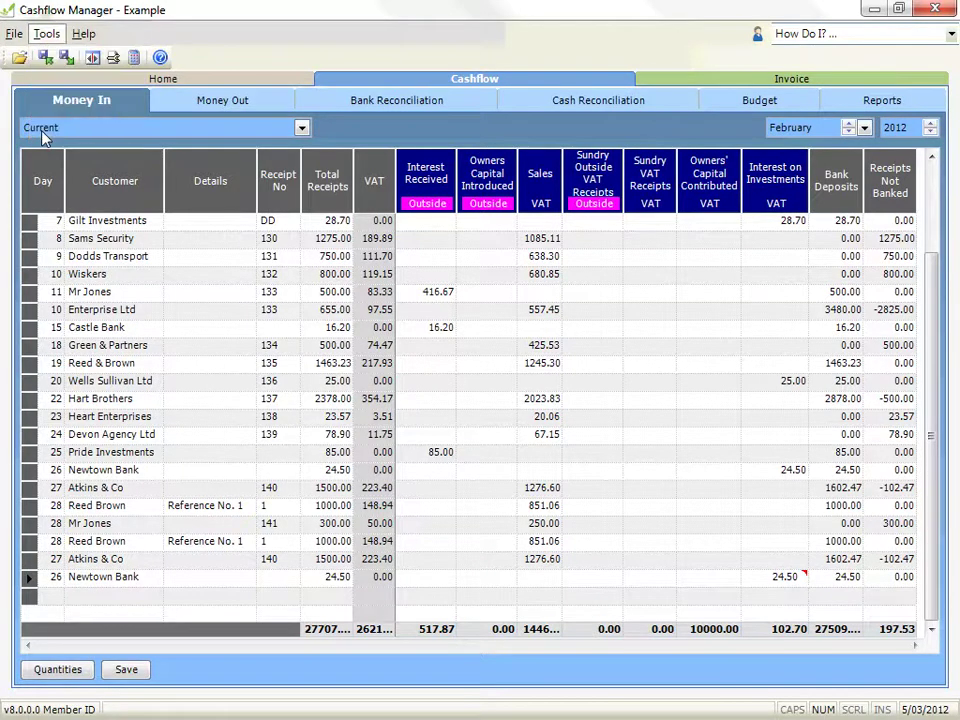
left_click(44, 137)
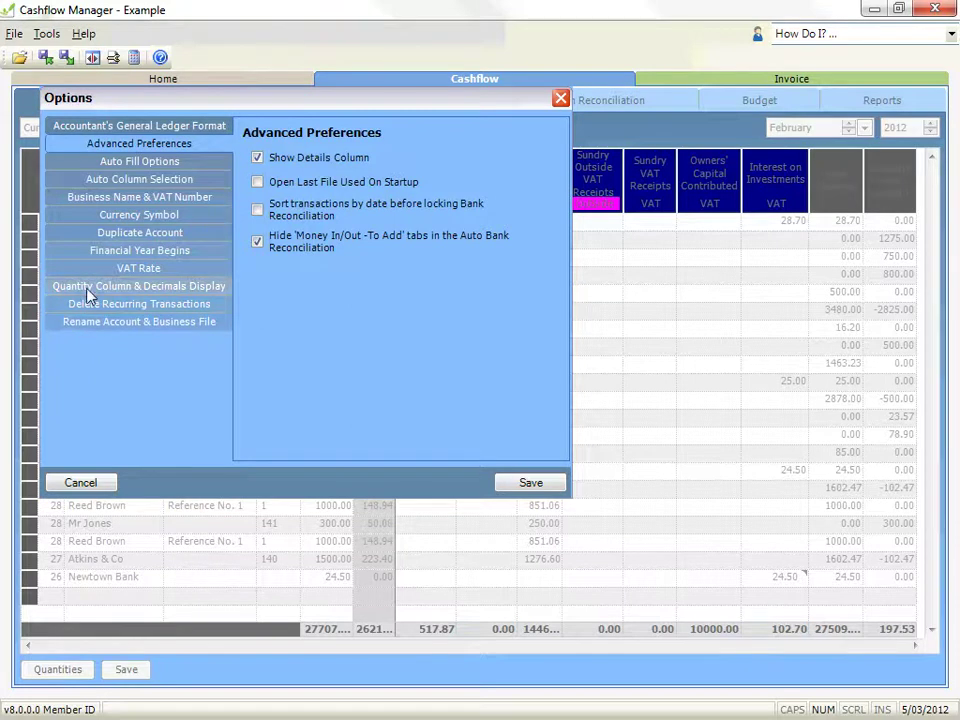
left_click(88, 288)
left_click(358, 180)
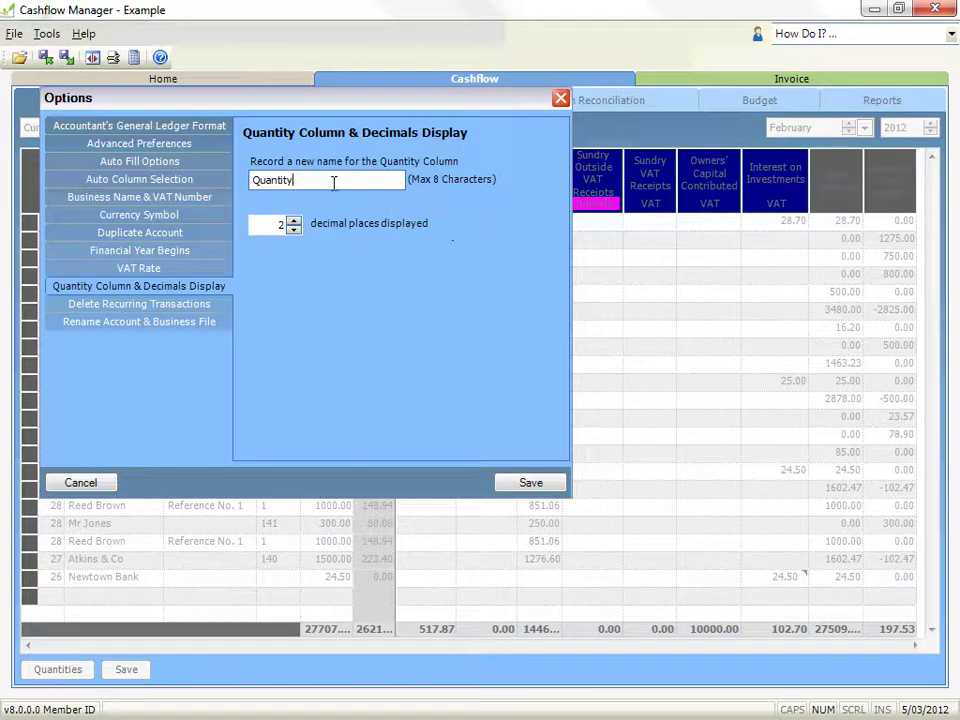
key("BackSpace")
key("BackSpace")
key("BackSpace")
key("BackSpace")
key("BackSpace")
key("BackSpace")
key("BackSpace")
key("BackSpace")
type("Name")
left_click(527, 484)
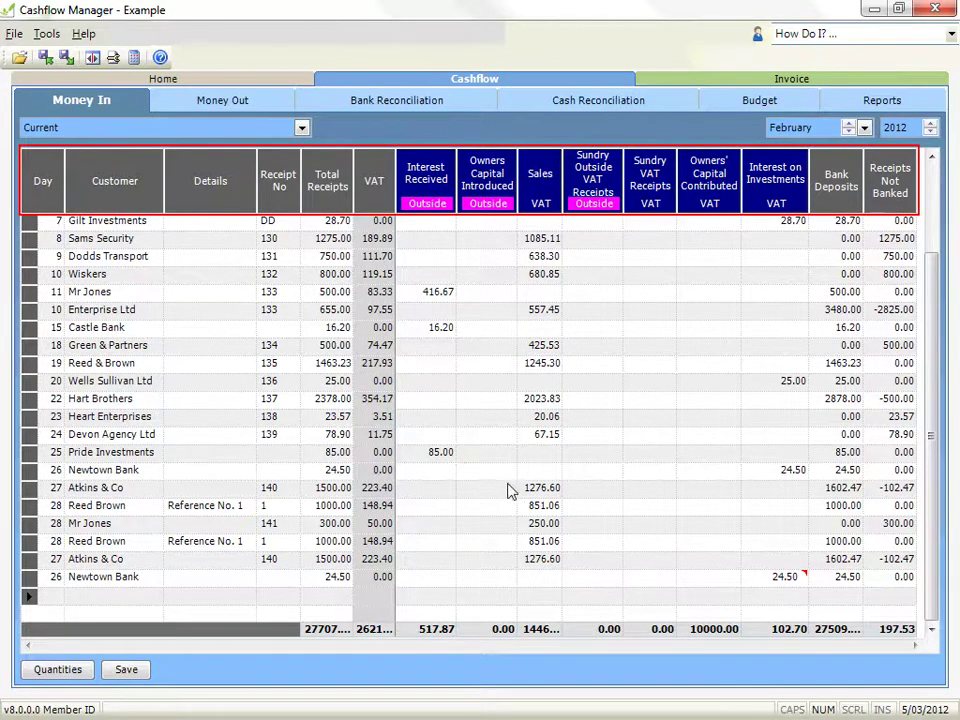
Step: Sort the Money In rows by Customer, then Day, then ascending Sales
left_click(114, 195)
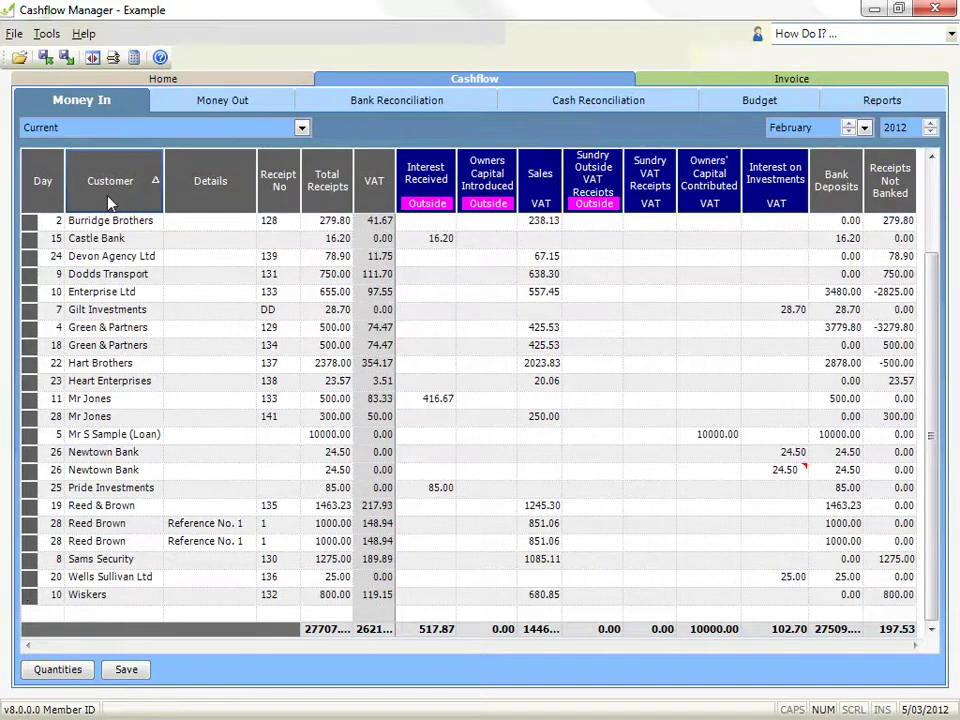
left_click(42, 199)
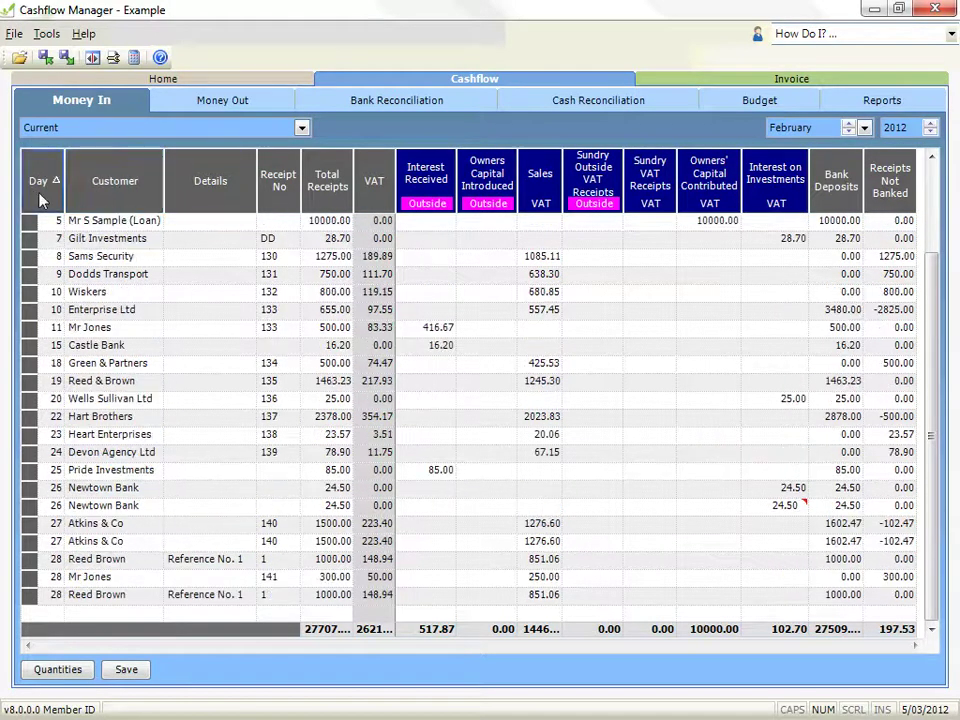
left_click(545, 185)
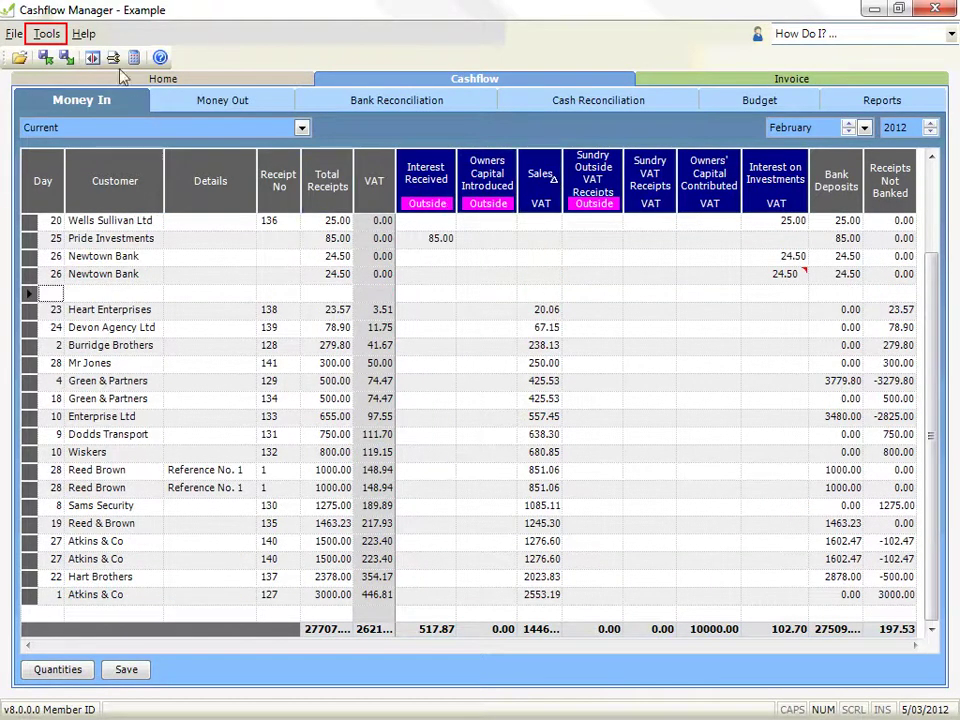
left_click(46, 33)
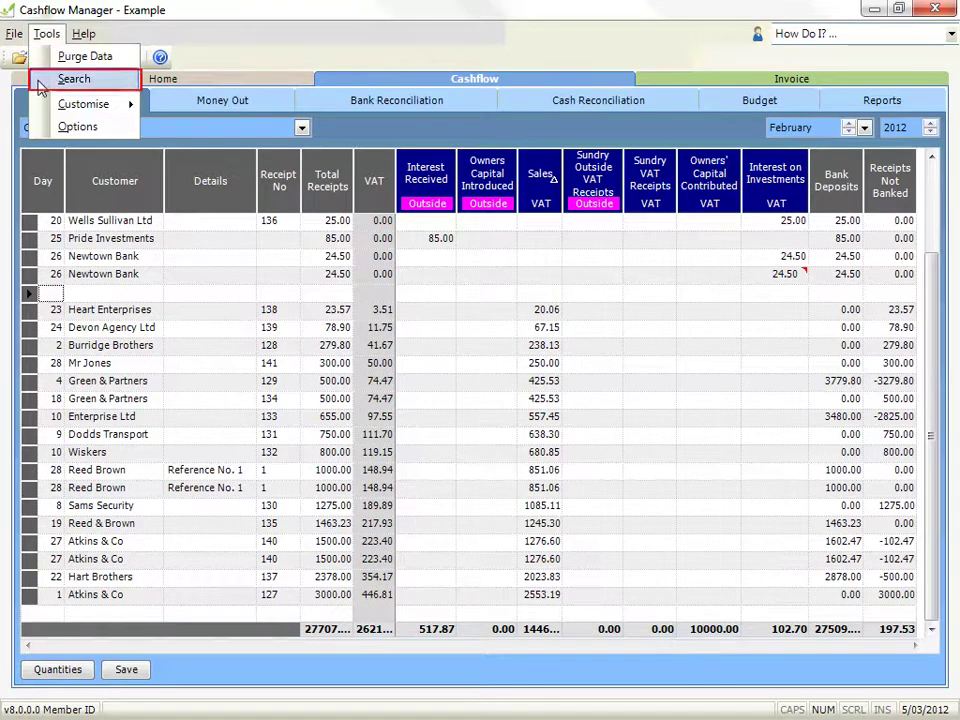
Step: Search receipts dated from 29/01/2012 onward and open Atkins & Co's receipt 127
left_click(40, 80)
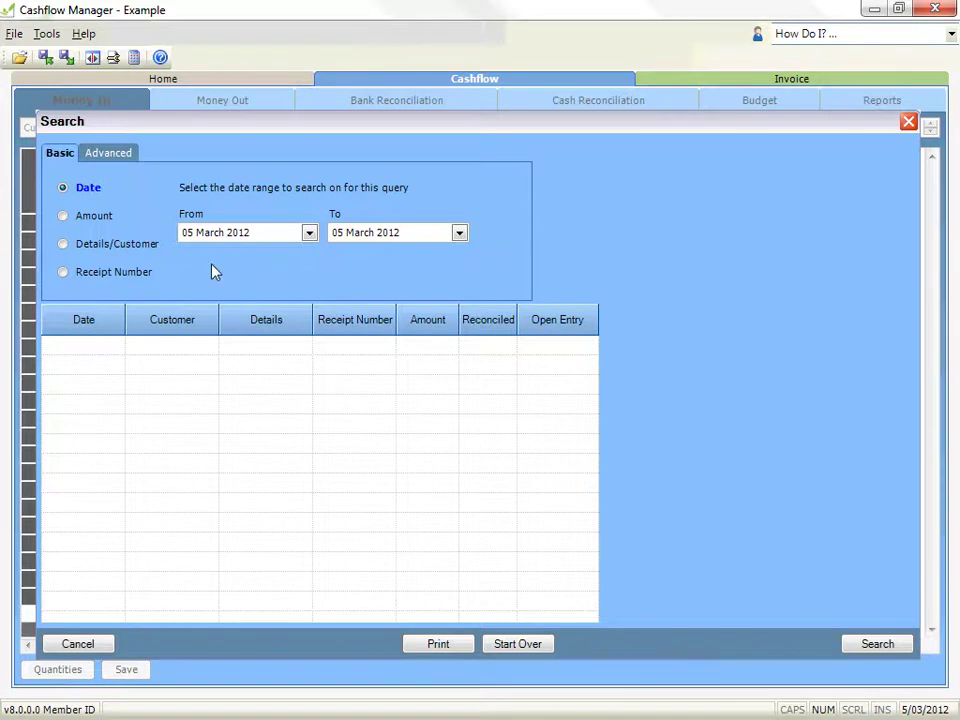
left_click(124, 154)
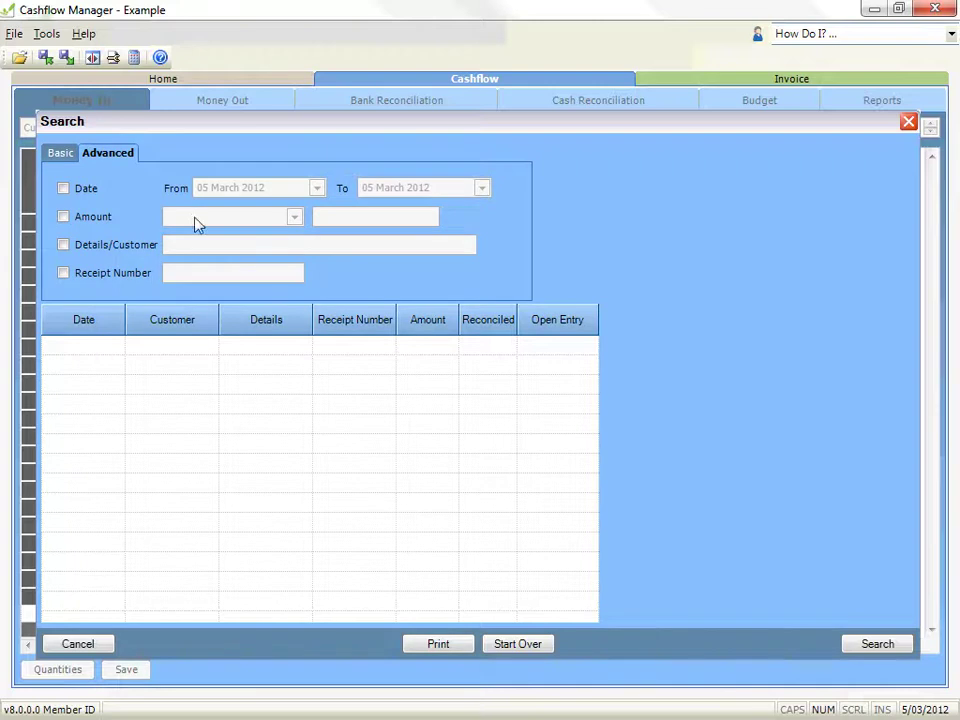
left_click(66, 189)
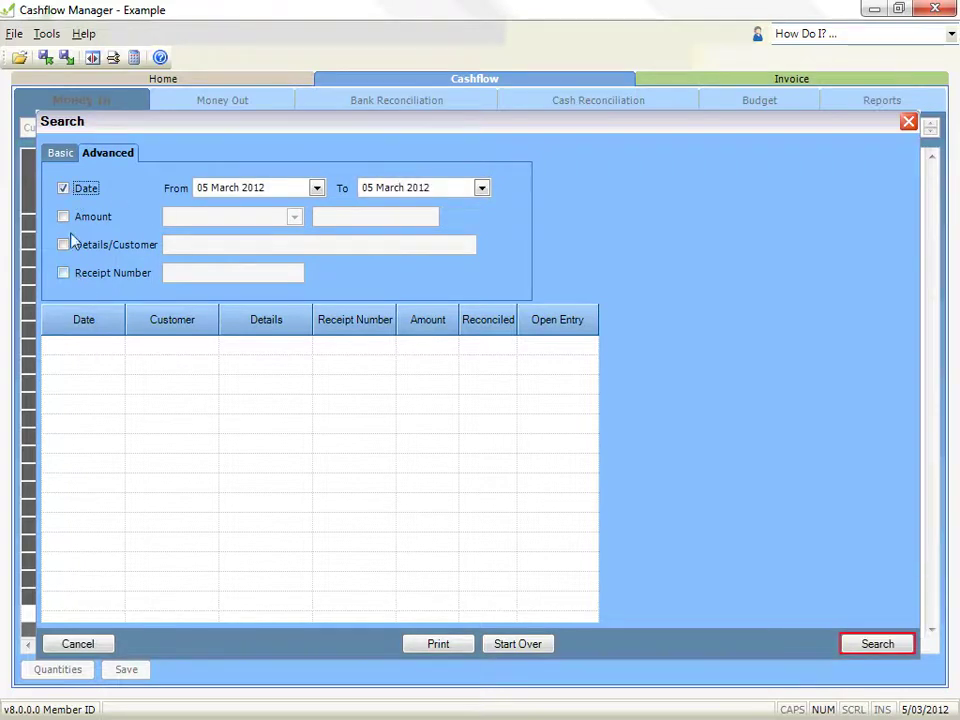
left_click(64, 218)
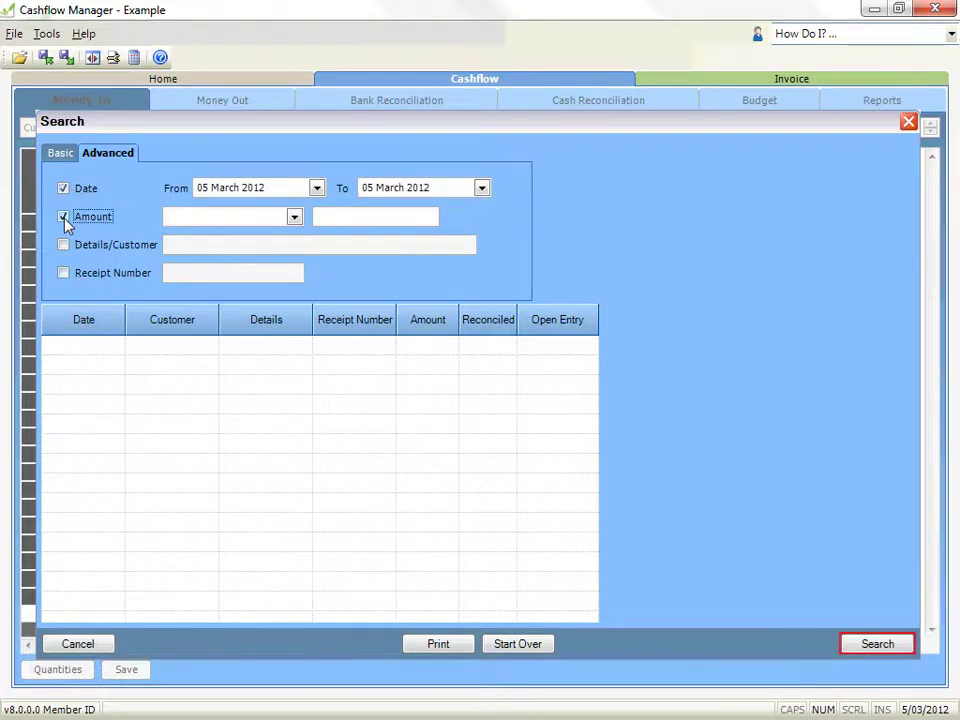
left_click(317, 187)
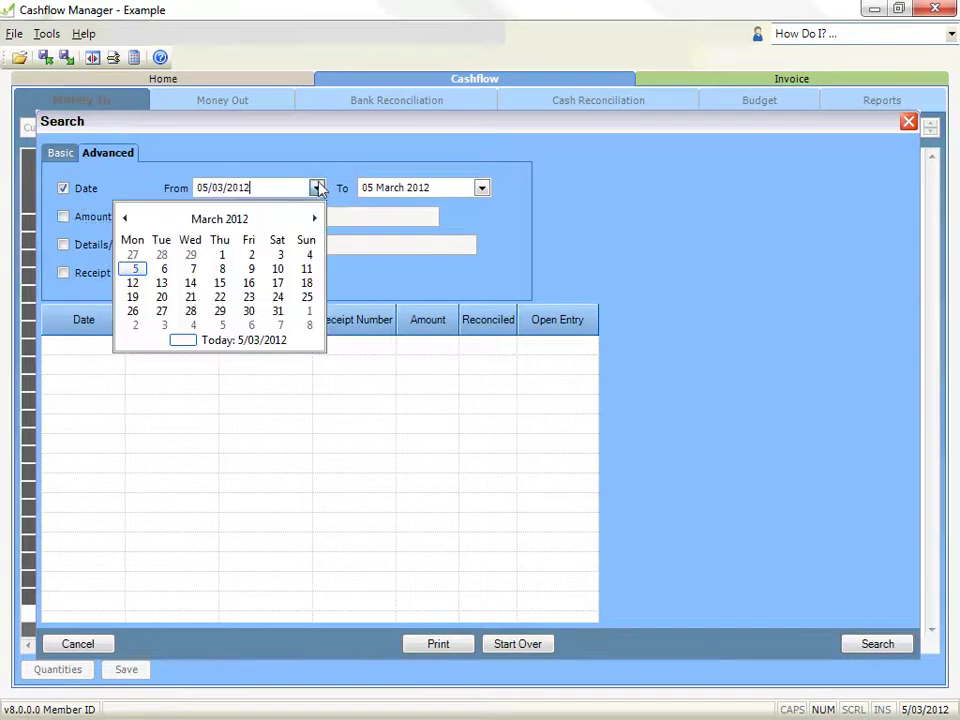
left_click(242, 219)
left_click(194, 250)
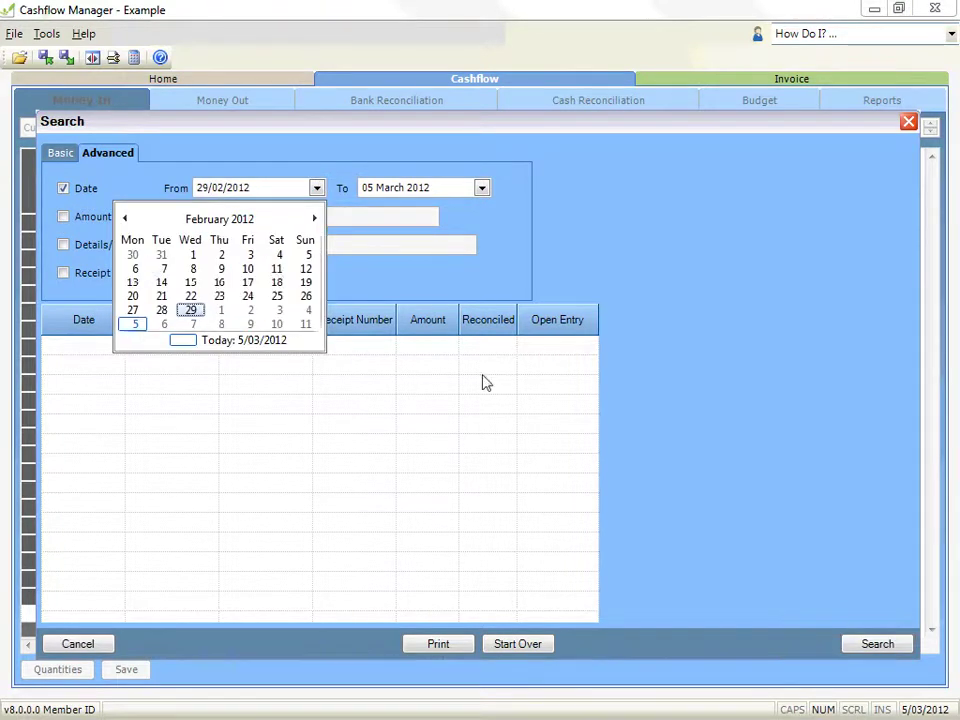
left_click(124, 218)
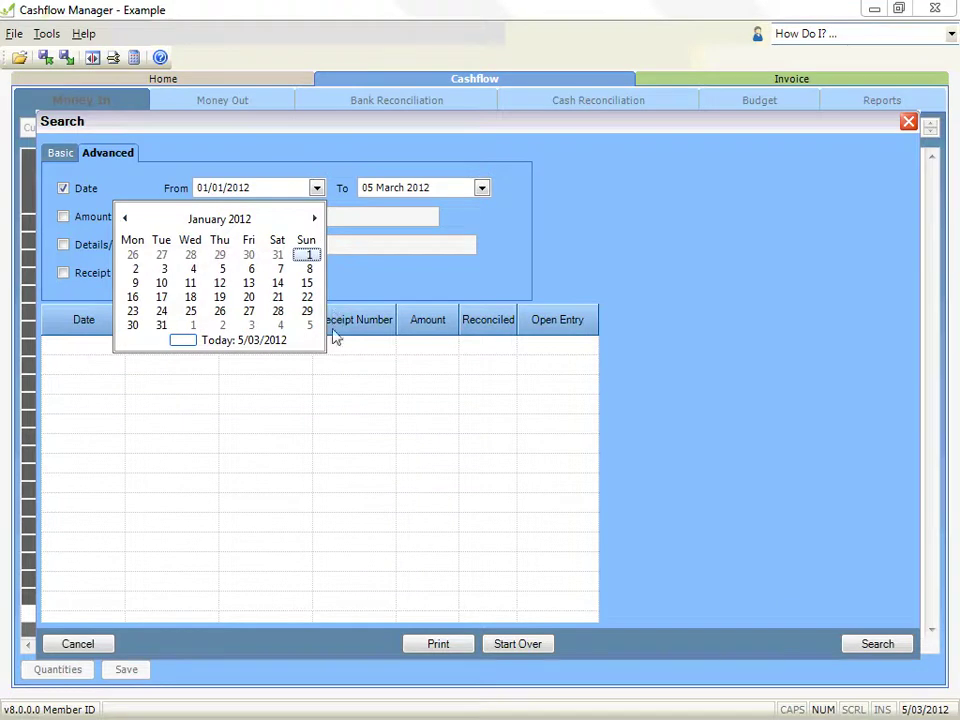
left_click(306, 311)
left_click(868, 643)
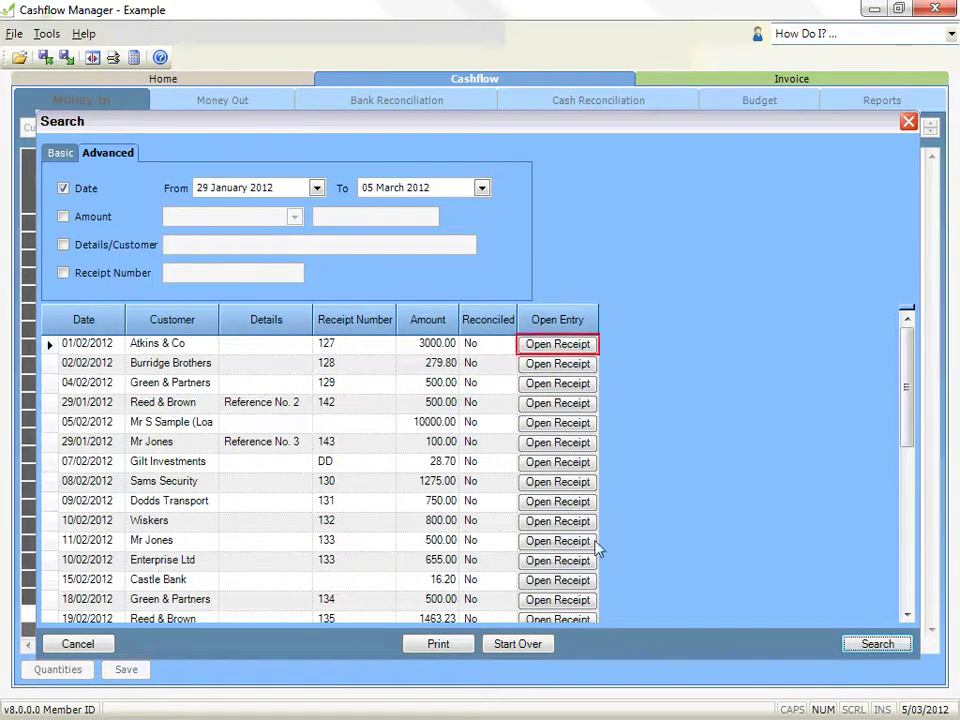
left_click(540, 346)
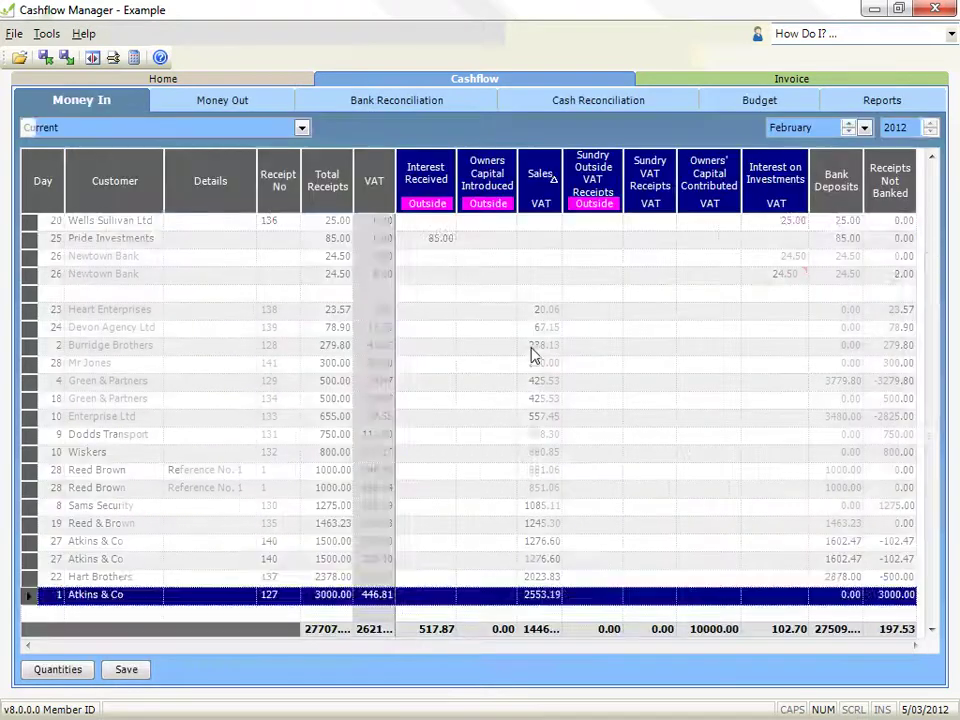